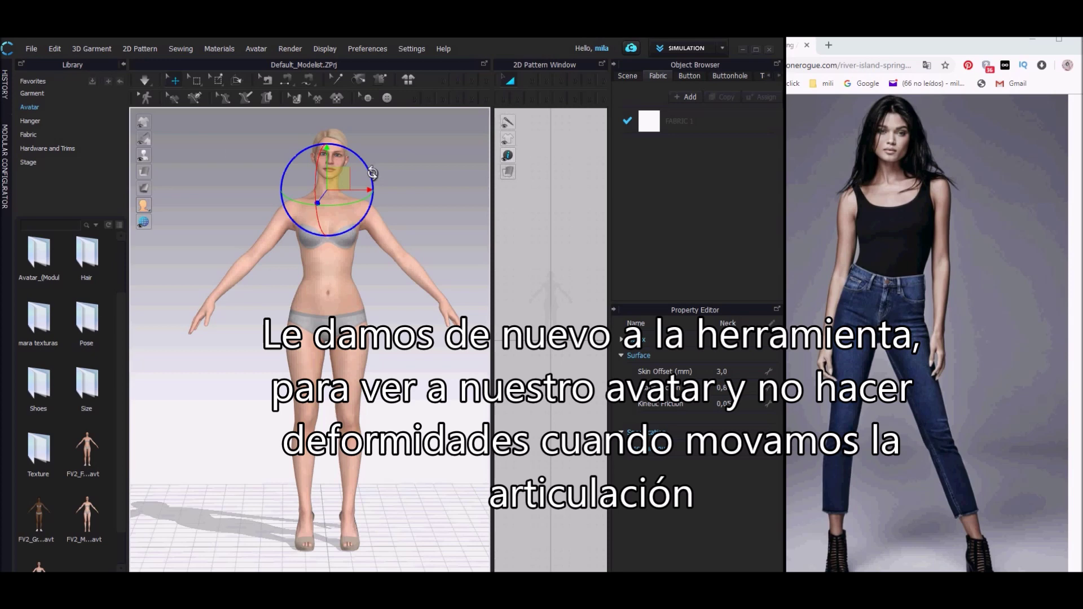
# Select the avatar's Spine2 joint and tilt the upper body slightly toward the avatar's right side
pyautogui.click(220, 161)
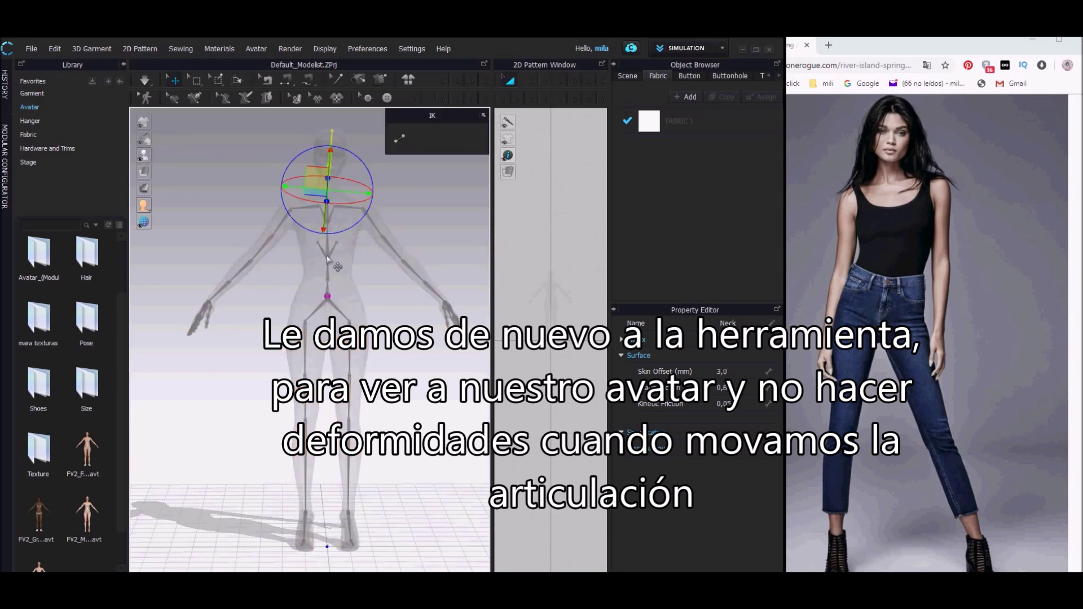
pyautogui.click(326, 257)
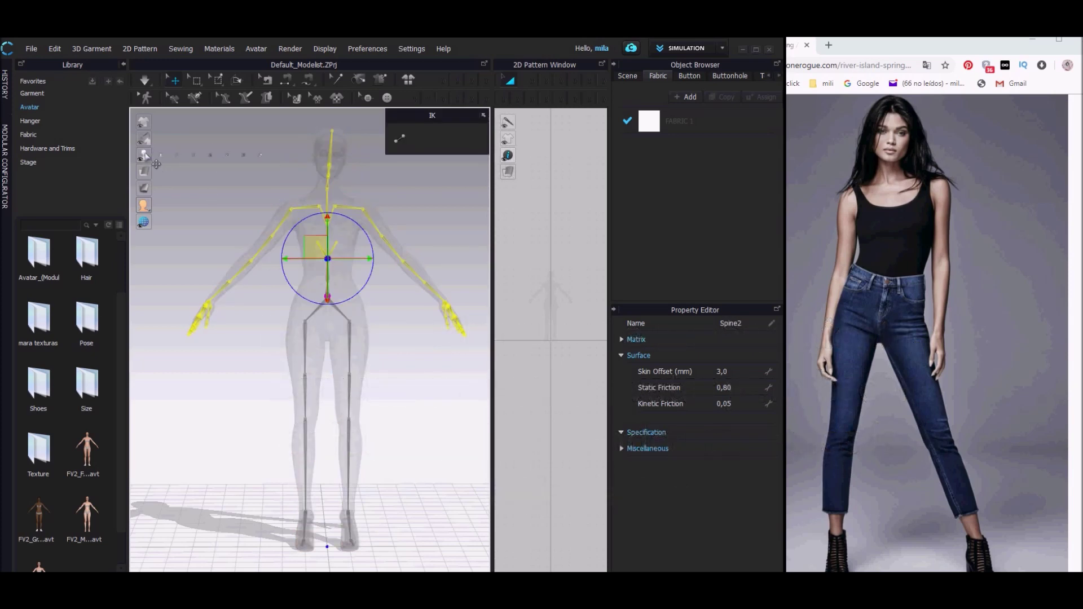
pyautogui.click(210, 158)
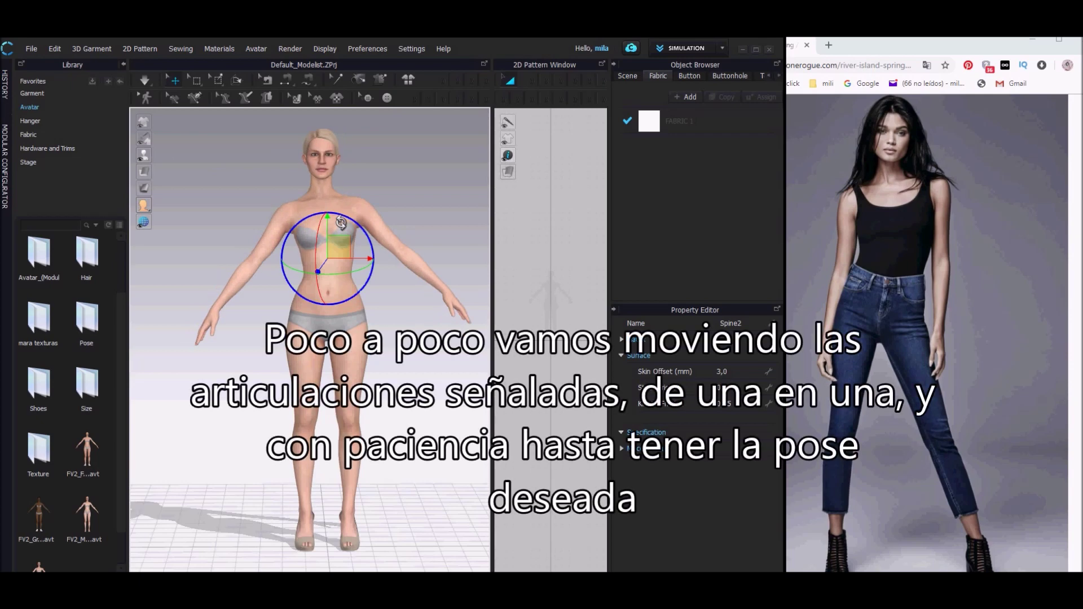
# Rotate the avatar's Neck joint so the head is upright again above the tilted torso
pyautogui.click(212, 161)
pyautogui.click(322, 199)
pyautogui.click(206, 157)
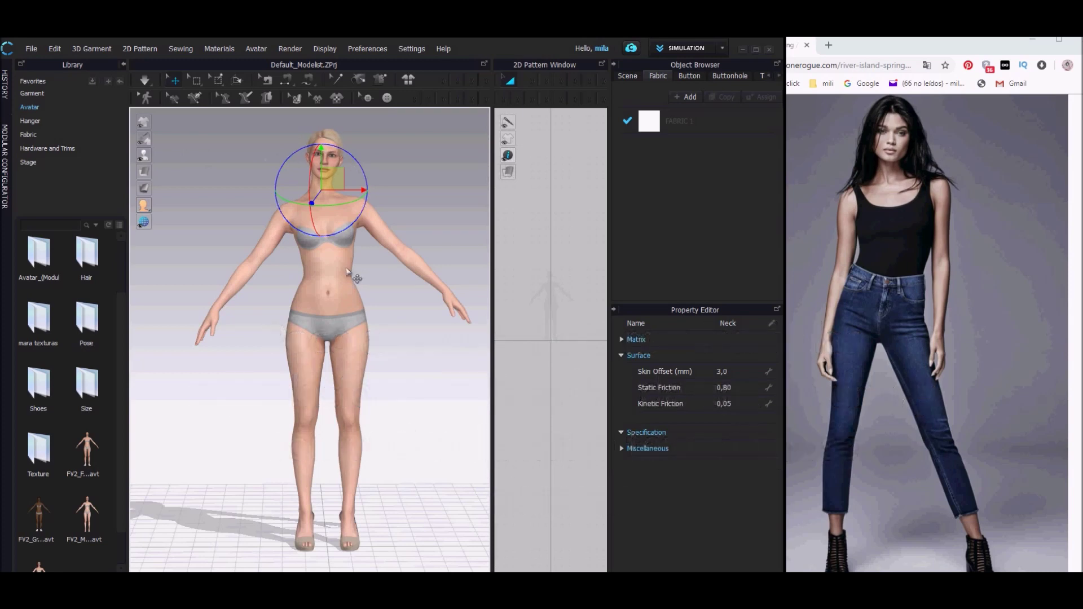
# Rotate the avatar's Right_Arm joint to lower the right arm down beside the body
pyautogui.click(211, 160)
pyautogui.click(286, 212)
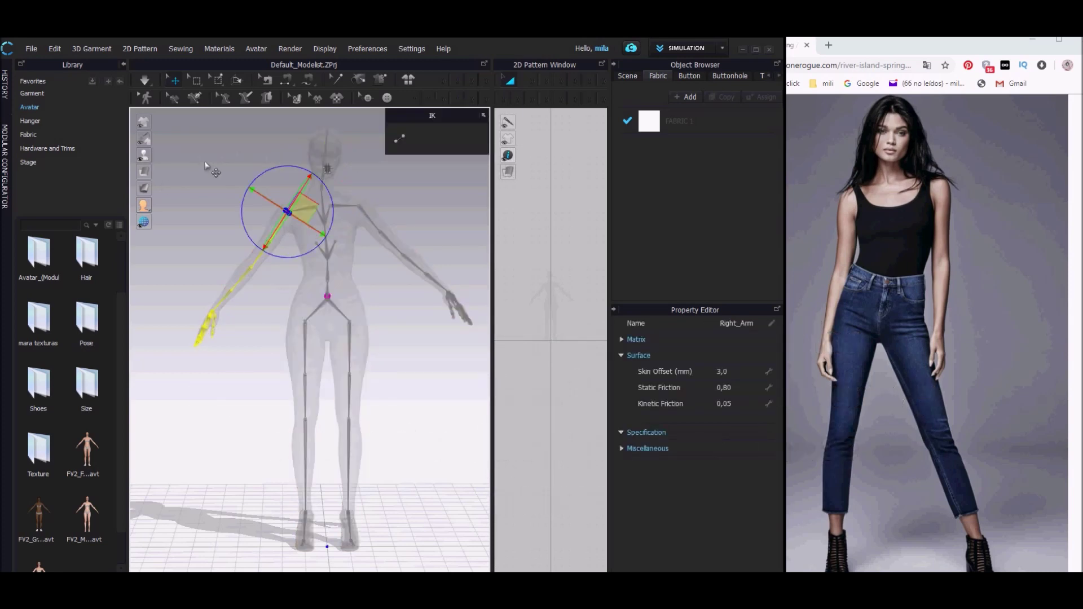
pyautogui.click(208, 158)
pyautogui.moveTo(240, 211); pyautogui.dragTo(293, 257)
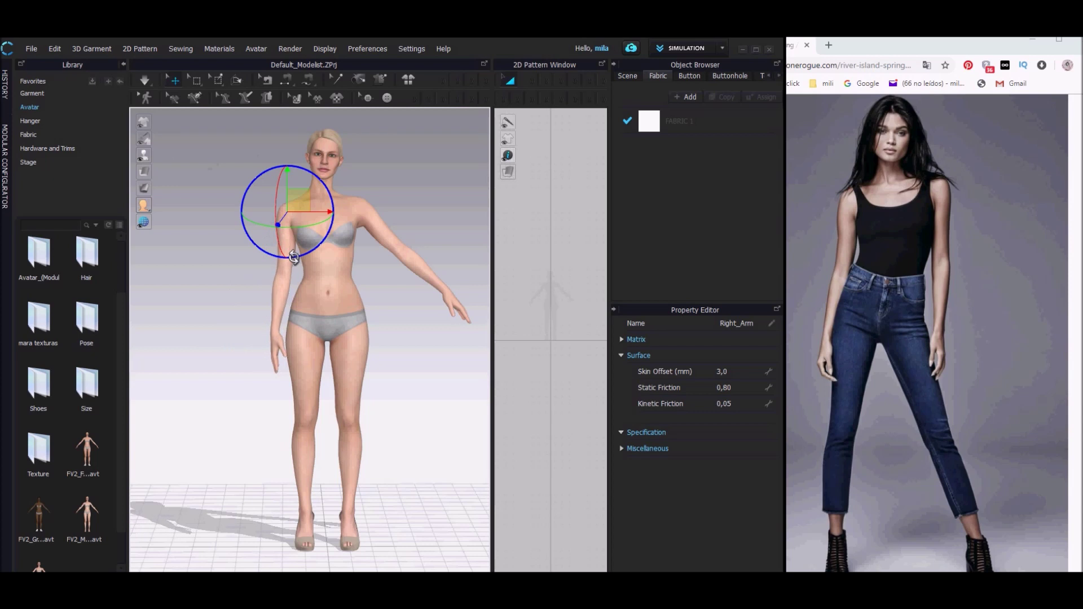
# Rotate the Right_thigh joint to swing the avatar's right leg outward
pyautogui.click(210, 158)
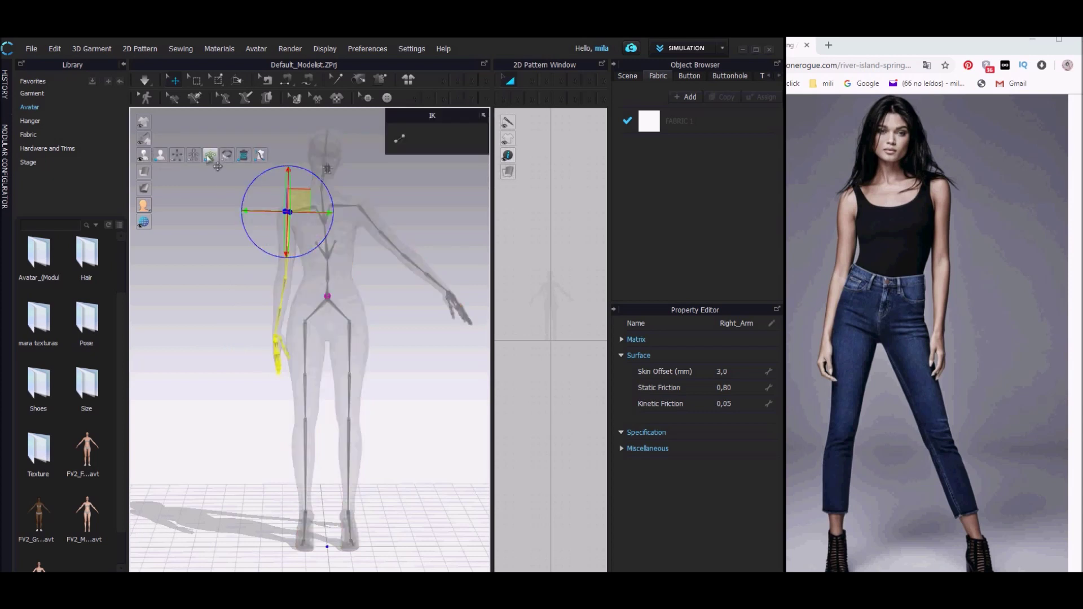
pyautogui.click(306, 322)
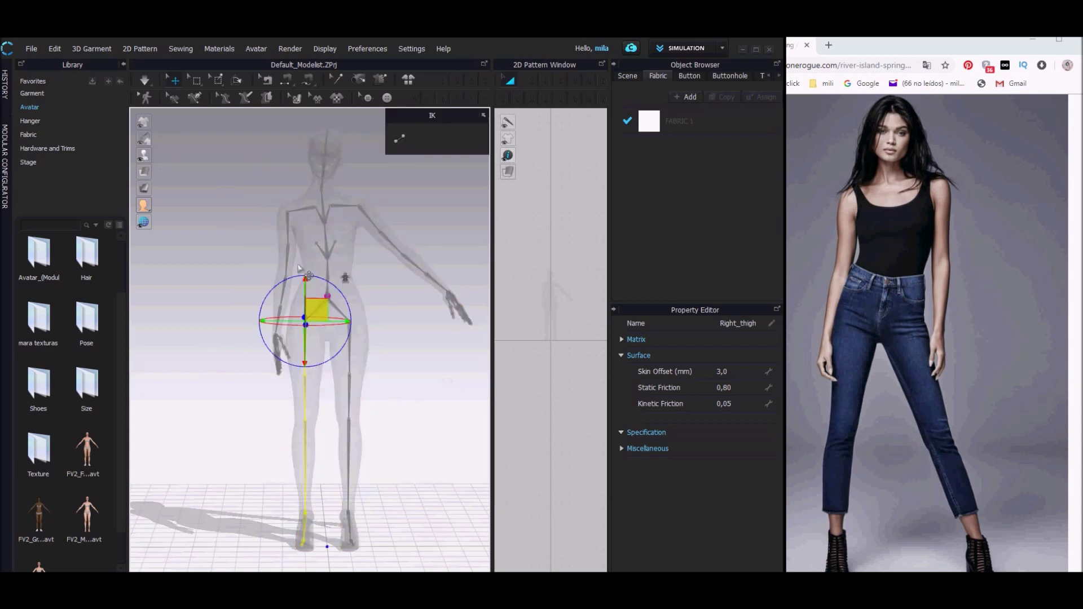
pyautogui.click(210, 158)
pyautogui.moveTo(357, 346); pyautogui.dragTo(353, 350)
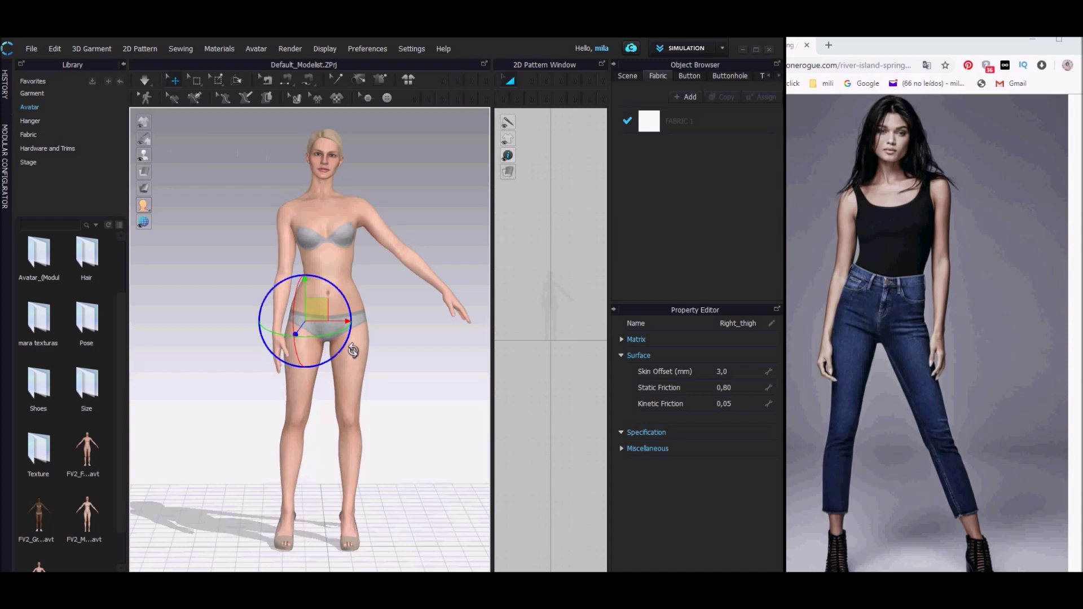
pyautogui.click(143, 155)
pyautogui.click(350, 322)
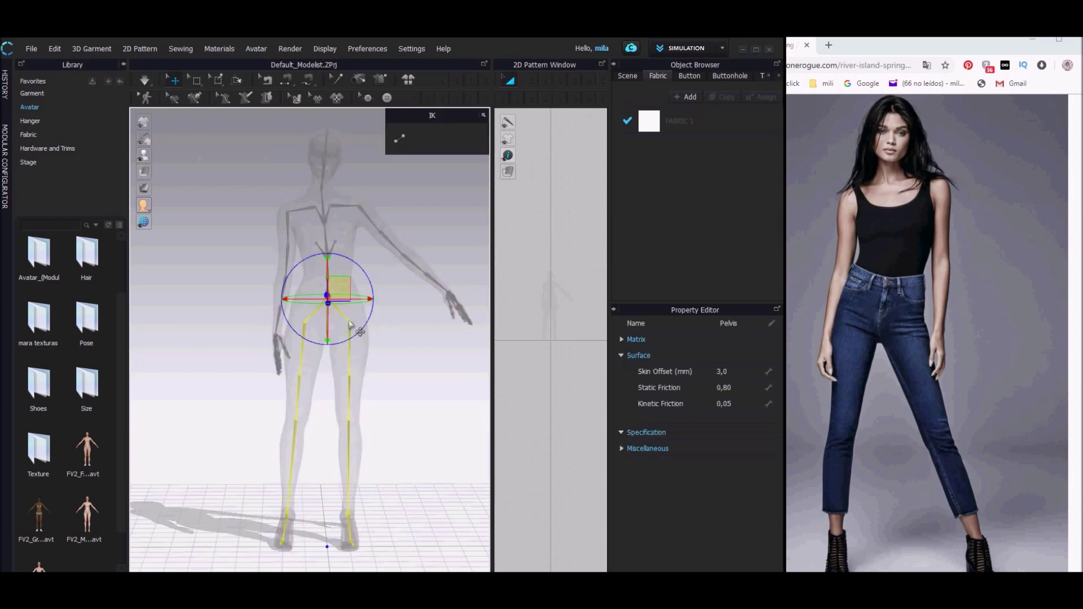
pyautogui.click(209, 158)
pyautogui.moveTo(359, 332); pyautogui.dragTo(353, 350)
# Rotate the Left_thigh joint to swing the avatar's left leg outward into an open stance
pyautogui.click(144, 155)
pyautogui.click(350, 326)
pyautogui.click(209, 157)
pyautogui.click(210, 157)
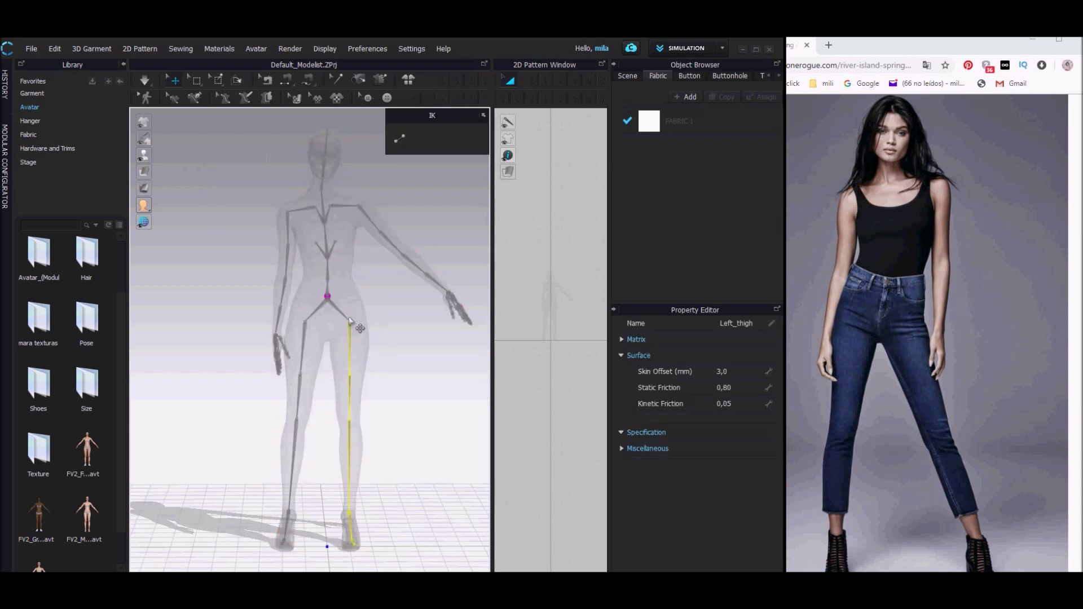
pyautogui.click(352, 324)
pyautogui.moveTo(143, 155)
pyautogui.click(210, 158)
pyautogui.moveTo(381, 353); pyautogui.dragTo(399, 347)
# Select the Pelvis joint and rotate it slightly to shift the stance of both legs
pyautogui.click(210, 156)
pyautogui.click(326, 298)
pyautogui.click(210, 156)
pyautogui.click(210, 156)
pyautogui.click(210, 156)
pyautogui.moveTo(377, 290); pyautogui.dragTo(381, 290)
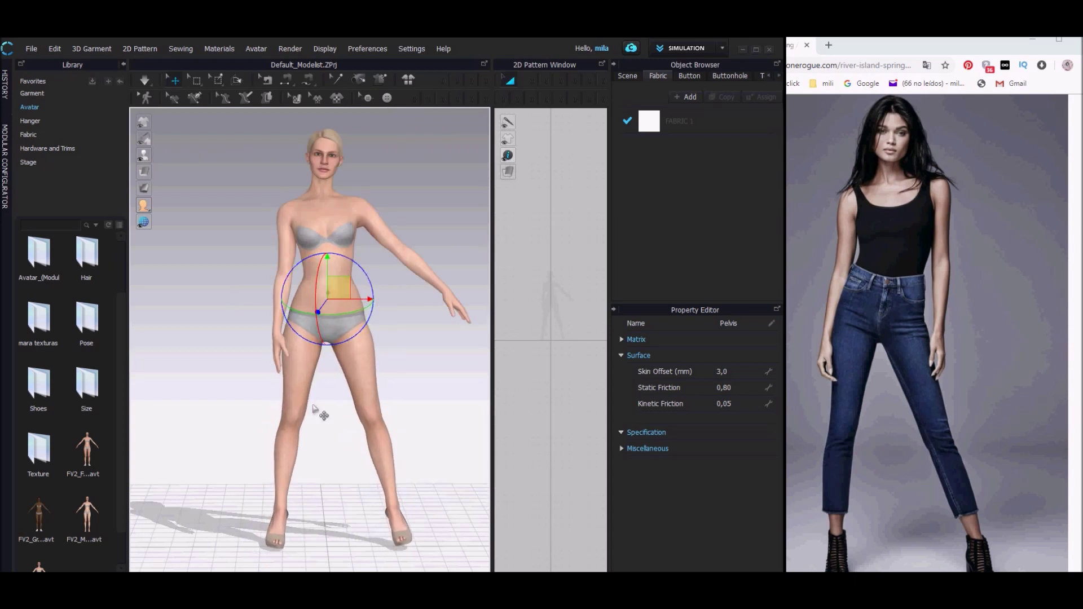
# Rotate the Right_thigh joint to bring the avatar's right leg back inward beneath the hip
pyautogui.click(209, 157)
pyautogui.click(304, 320)
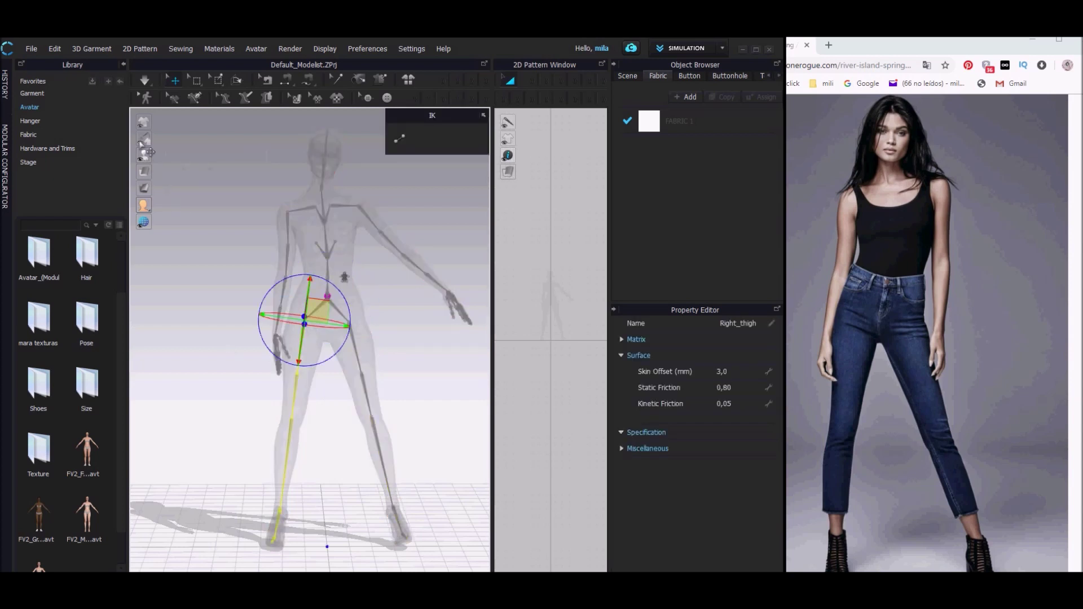
pyautogui.click(210, 157)
pyautogui.moveTo(331, 368); pyautogui.dragTo(328, 370)
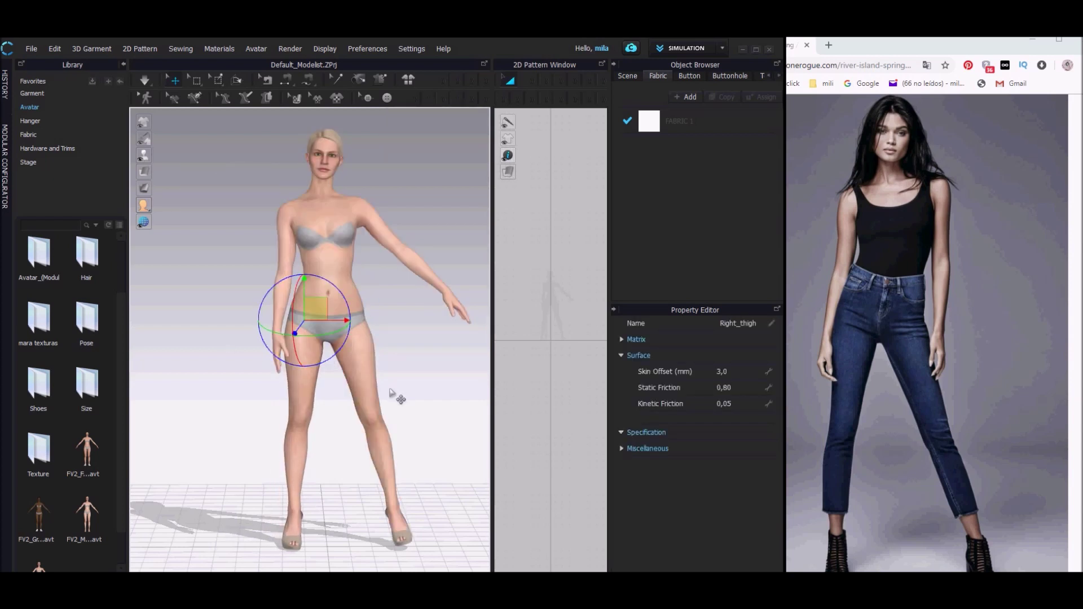
# Rotate the Spine1 joint to lean the avatar's torso toward its left side
pyautogui.moveTo(144, 155)
pyautogui.click(210, 156)
pyautogui.click(327, 295)
pyautogui.click(405, 310)
pyautogui.click(327, 281)
pyautogui.click(145, 154)
pyautogui.moveTo(386, 230); pyautogui.dragTo(377, 262)
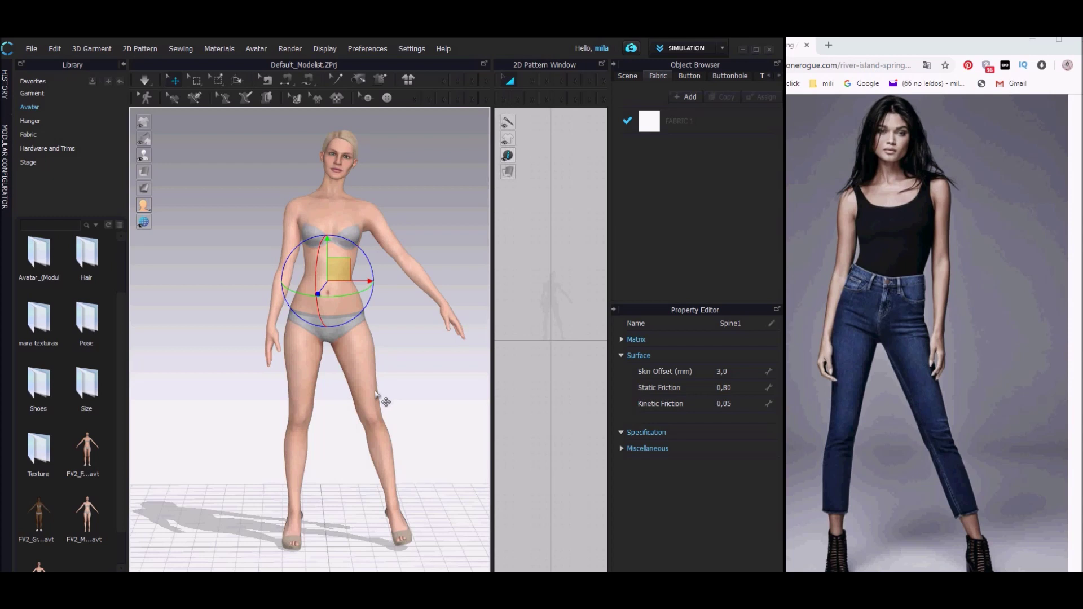
# Rotate the Left_Arm joint to lower the avatar's left arm down beside the body
pyautogui.click(144, 154)
pyautogui.click(382, 227)
pyautogui.click(145, 157)
pyautogui.moveTo(413, 237); pyautogui.dragTo(403, 263)
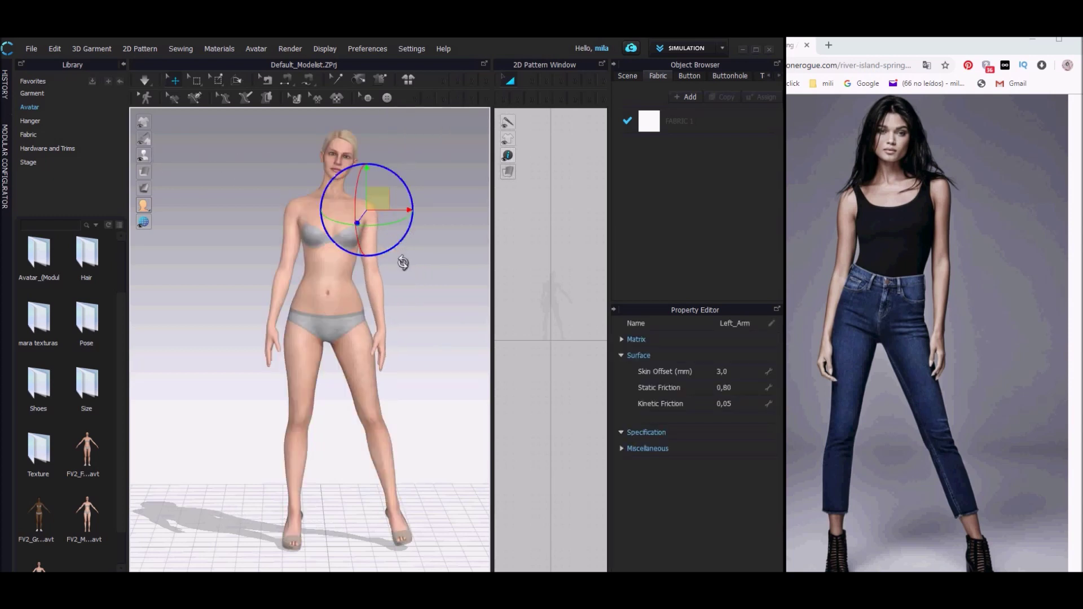
# Rotate the Right_Arm joint slightly to bring the avatar's right arm closer to the hip
pyautogui.click(144, 155)
pyautogui.click(296, 221)
pyautogui.click(146, 157)
pyautogui.moveTo(251, 202); pyautogui.dragTo(255, 205)
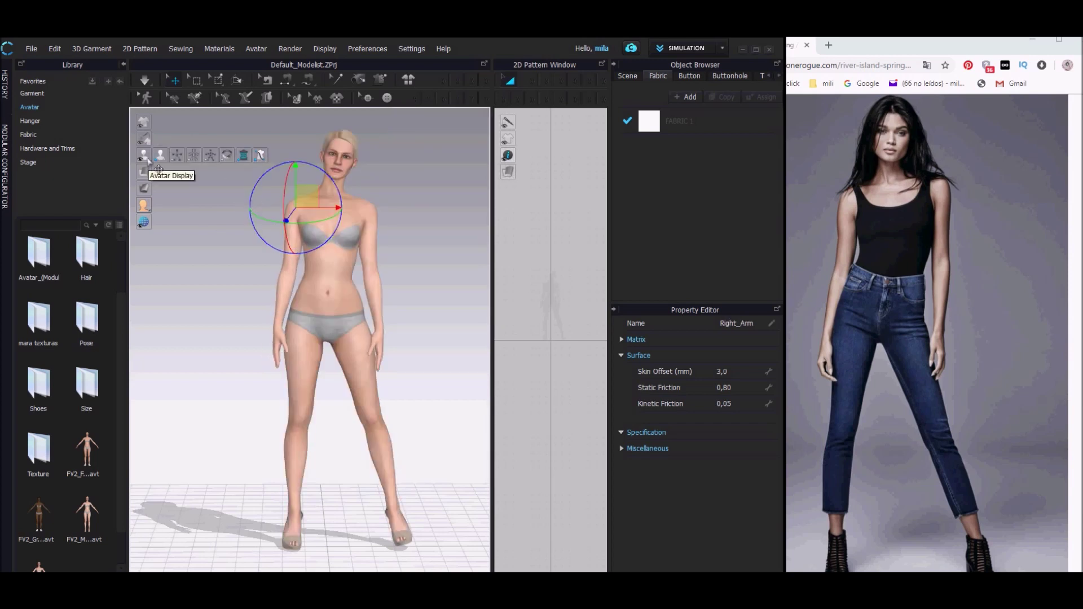
# Rotate the Spine3 joint to tilt the avatar's shoulders and head back toward its right side
pyautogui.click(145, 156)
pyautogui.click(336, 239)
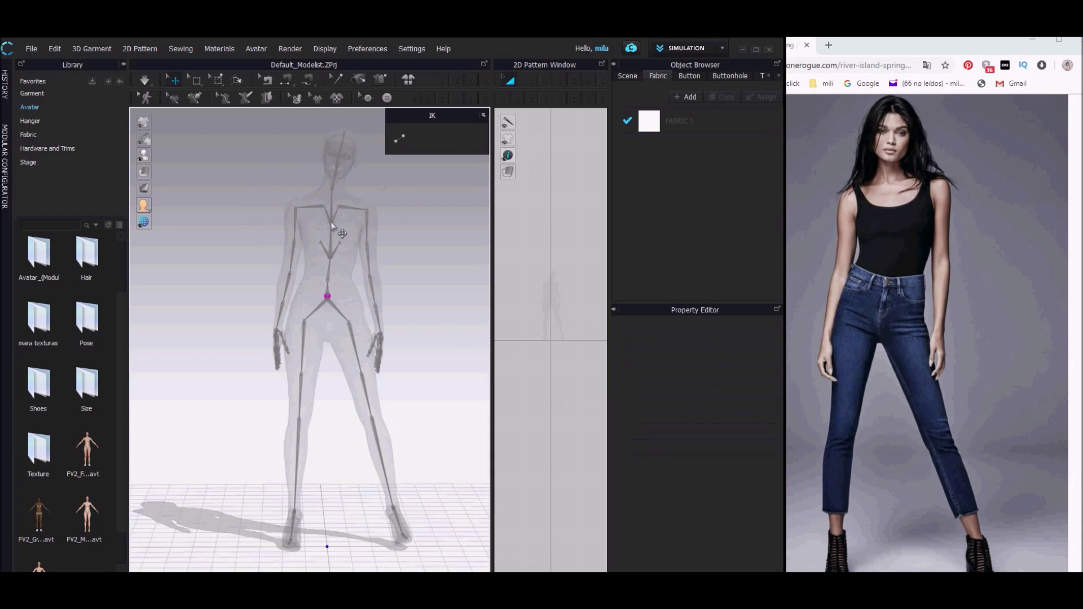
pyautogui.click(332, 225)
pyautogui.moveTo(145, 155)
pyautogui.click(210, 155)
pyautogui.moveTo(368, 199); pyautogui.dragTo(360, 189)
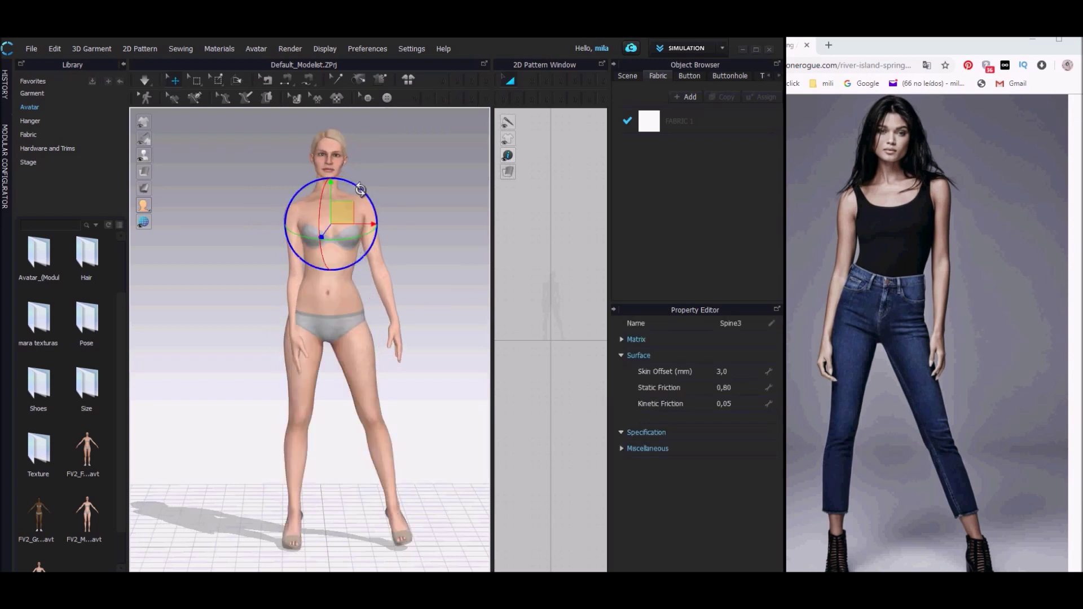
# Rotate the right arm outward so the hand hangs beside the thigh instead of in front of it
pyautogui.click(216, 158)
pyautogui.click(292, 232)
pyautogui.click(216, 158)
pyautogui.moveTo(312, 265); pyautogui.dragTo(311, 267)
# Rotate the Left_Arm joint to bring the avatar's left arm in against the side of the body
pyautogui.moveTo(146, 155)
pyautogui.click(216, 158)
pyautogui.click(367, 225)
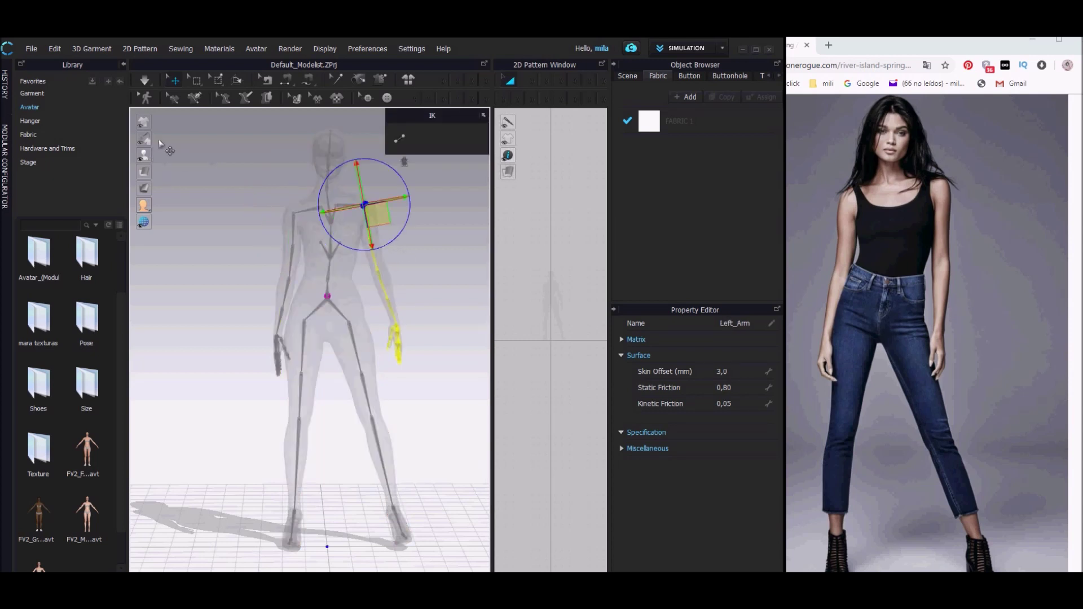
pyautogui.click(216, 157)
pyautogui.moveTo(402, 229); pyautogui.dragTo(398, 238)
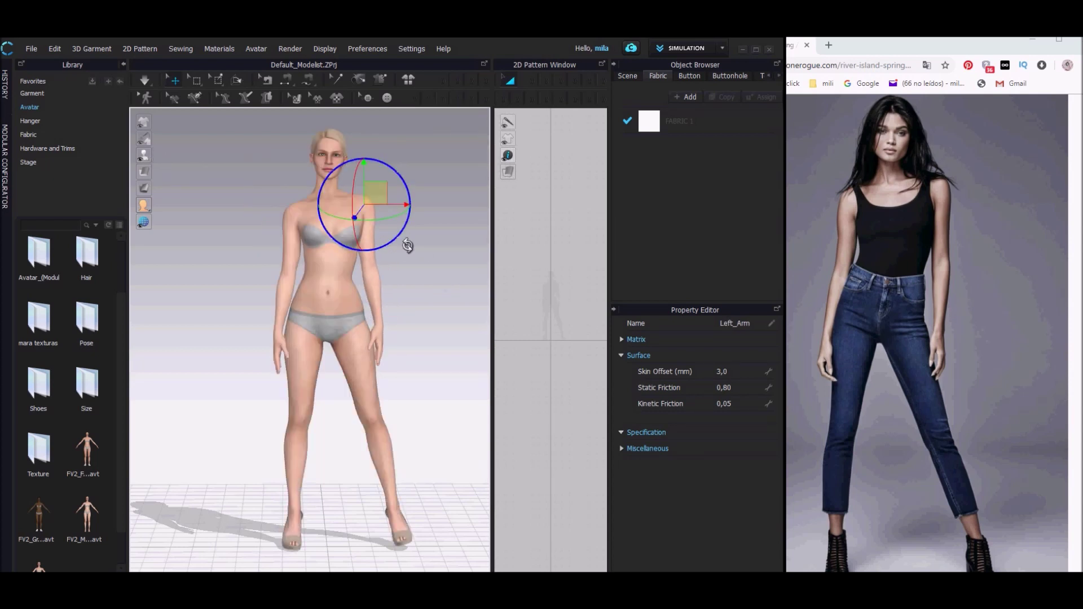
# Adjust the avatar's left foot at the Left_ankle joint, working from a side view
pyautogui.moveTo(416, 299); pyautogui.dragTo(486, 303, button='right')
pyautogui.click(216, 158)
pyautogui.click(384, 510)
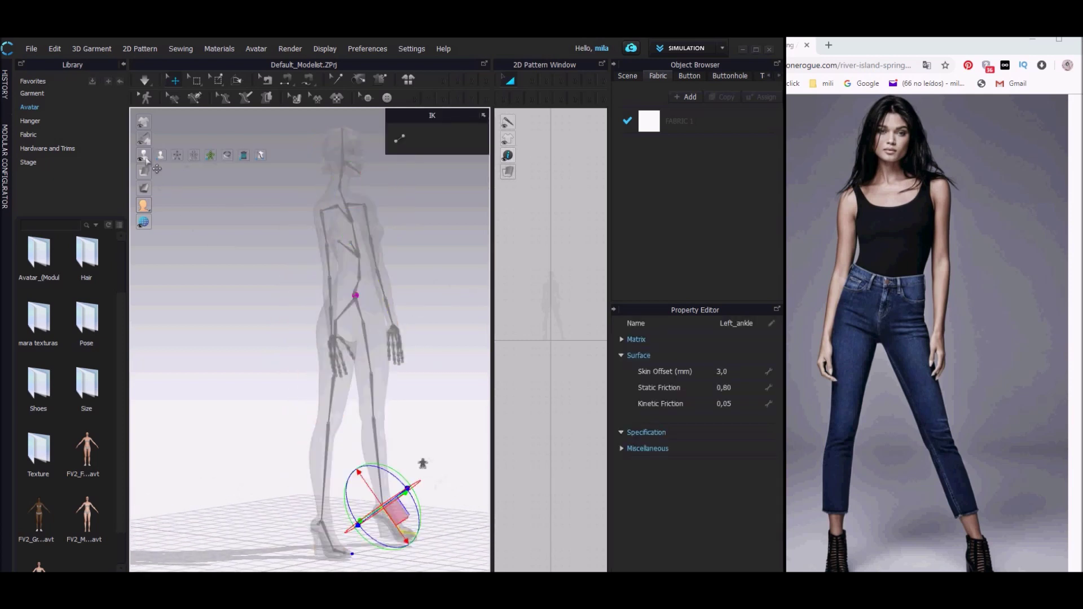
pyautogui.hotkey('shift', 'x')
pyautogui.moveTo(428, 489); pyautogui.dragTo(411, 343, button='right')
pyautogui.click(371, 427)
pyautogui.click(423, 375)
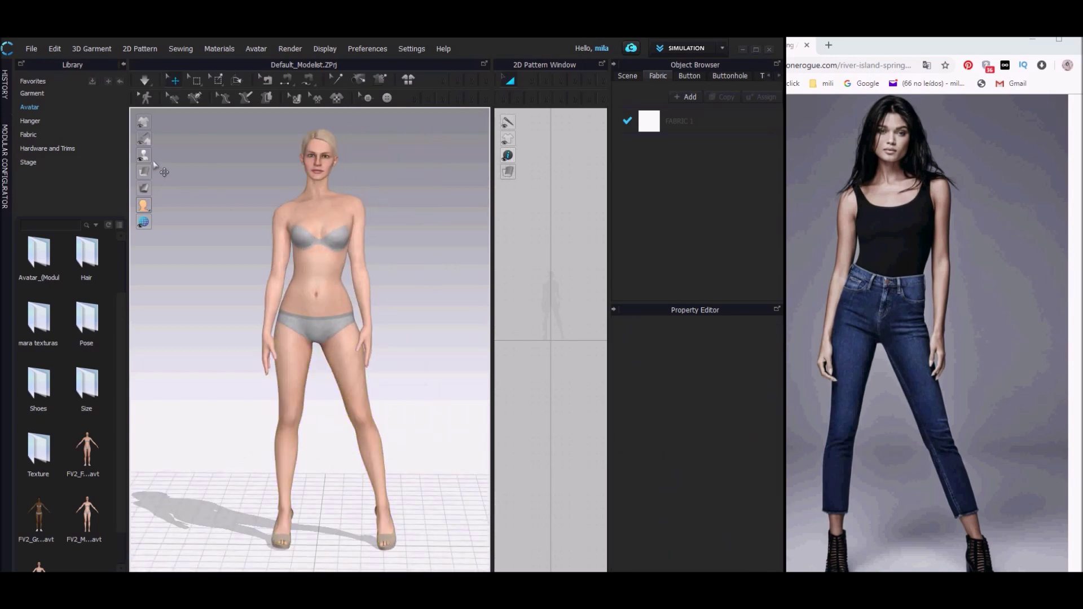
# Rotate the Spine2 joint to lean the avatar's upper body slightly further toward its right side
pyautogui.hotkey('shift', 'x')
pyautogui.click(317, 260)
pyautogui.hotkey('shift', 'x')
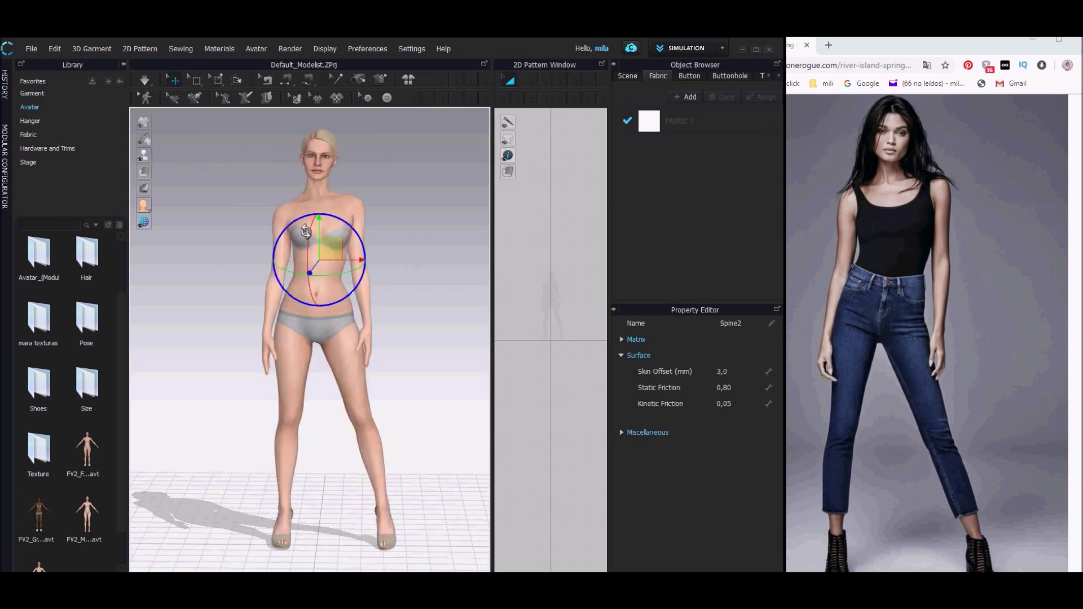
# Fine-tune the Right_Arm joint so the arm hangs slightly away from the leaning torso
pyautogui.hotkey('shift', 'x')
pyautogui.click(285, 282)
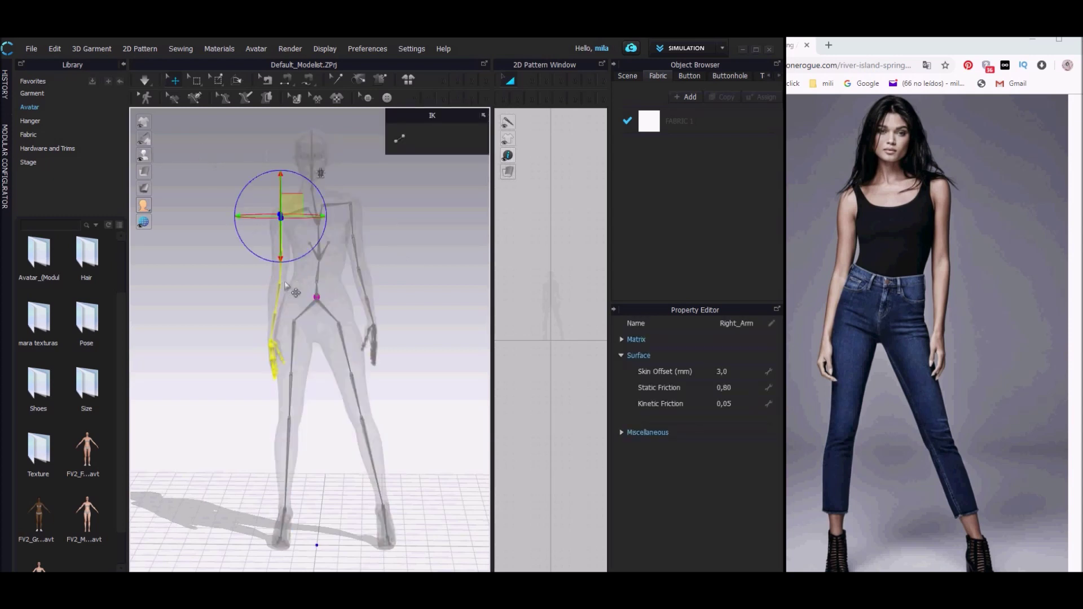
pyautogui.hotkey('shift', 'x')
pyautogui.moveTo(442, 286); pyautogui.dragTo(433, 278, button='right')
pyautogui.hotkey('shift', 'x')
pyautogui.hotkey('shift', 'x')
pyautogui.click(445, 341)
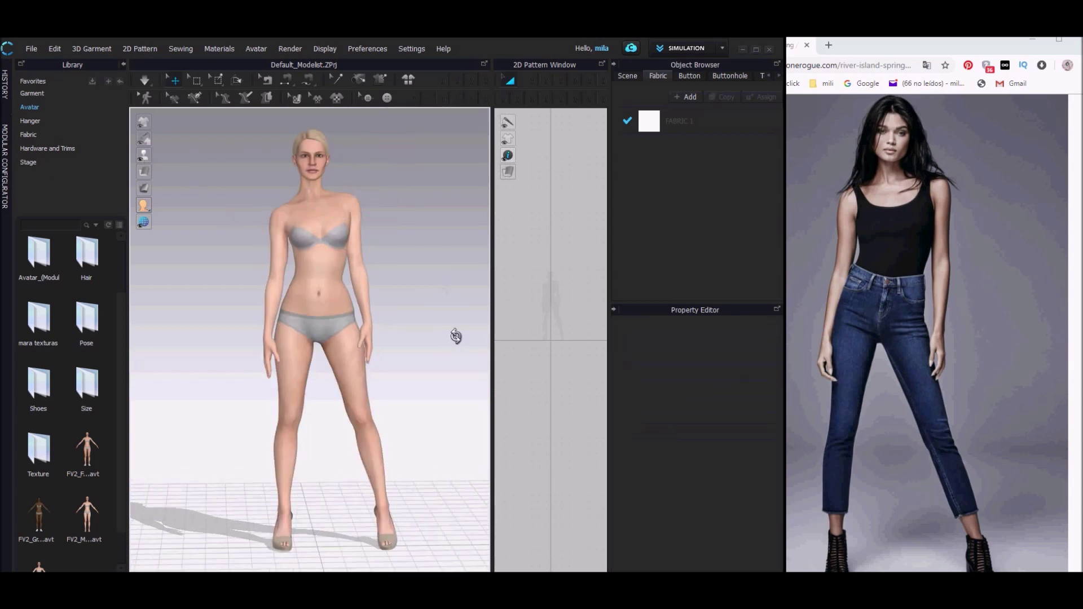
pyautogui.moveTo(443, 329)
pyautogui.mouseDown(button='right')
pyautogui.moveTo(191, 331)
pyautogui.moveTo(445, 336)
pyautogui.mouseUp(button='right')
# Select the avatar's Neck joint and adjust the tilt of the neck
pyautogui.moveTo(144, 155)
pyautogui.click(212, 155)
pyautogui.click(312, 177)
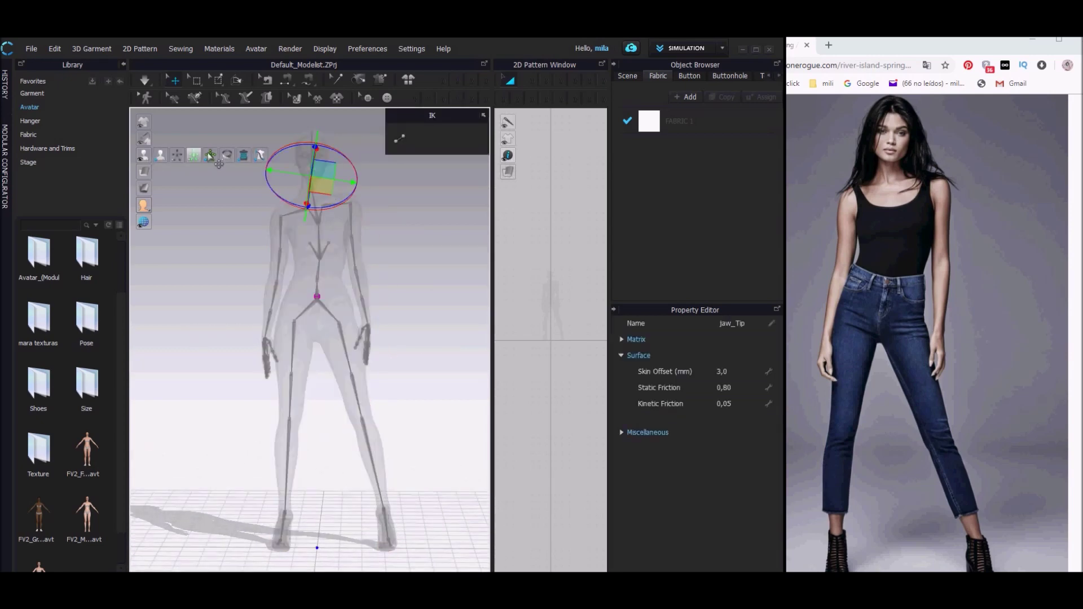
pyautogui.click(212, 156)
pyautogui.click(212, 155)
pyautogui.click(318, 192)
pyautogui.click(312, 184)
pyautogui.click(318, 196)
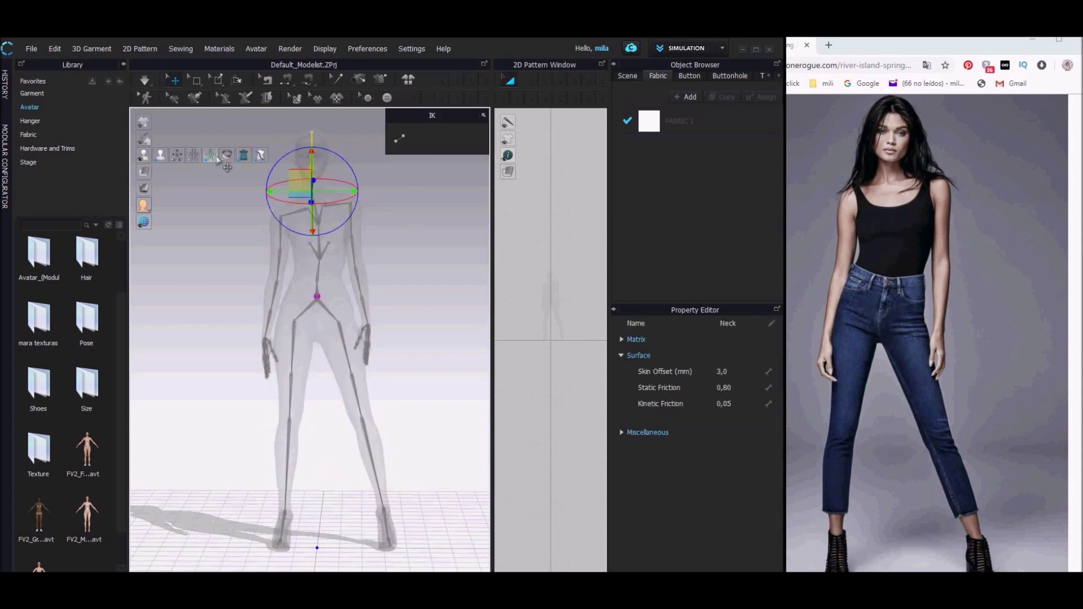
pyautogui.click(215, 157)
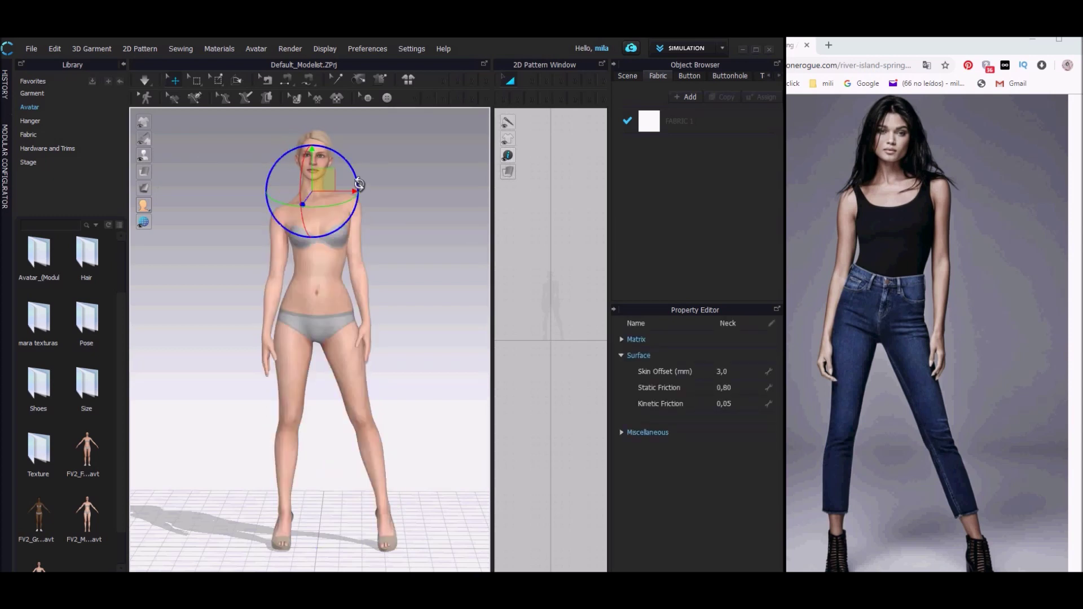
# Select the joint inside the avatar's head and rotate it to adjust the tilt of the head
pyautogui.scroll(-3, 251, 172)
pyautogui.moveTo(251, 172); pyautogui.dragTo(260, 332, button='middle')
pyautogui.scroll(-2, 270, 339)
pyautogui.moveTo(148, 158)
pyautogui.click(212, 156)
pyautogui.click(314, 264)
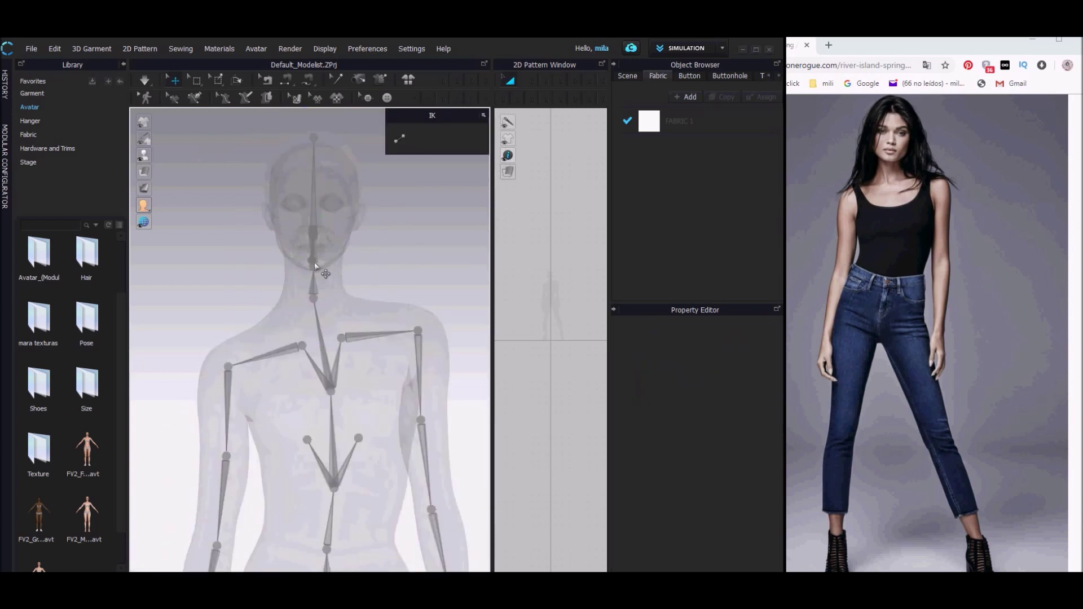
pyautogui.click(314, 178)
pyautogui.moveTo(148, 158)
pyautogui.click(214, 157)
pyautogui.moveTo(359, 231); pyautogui.dragTo(419, 246)
pyautogui.scroll(-8, 420, 244)
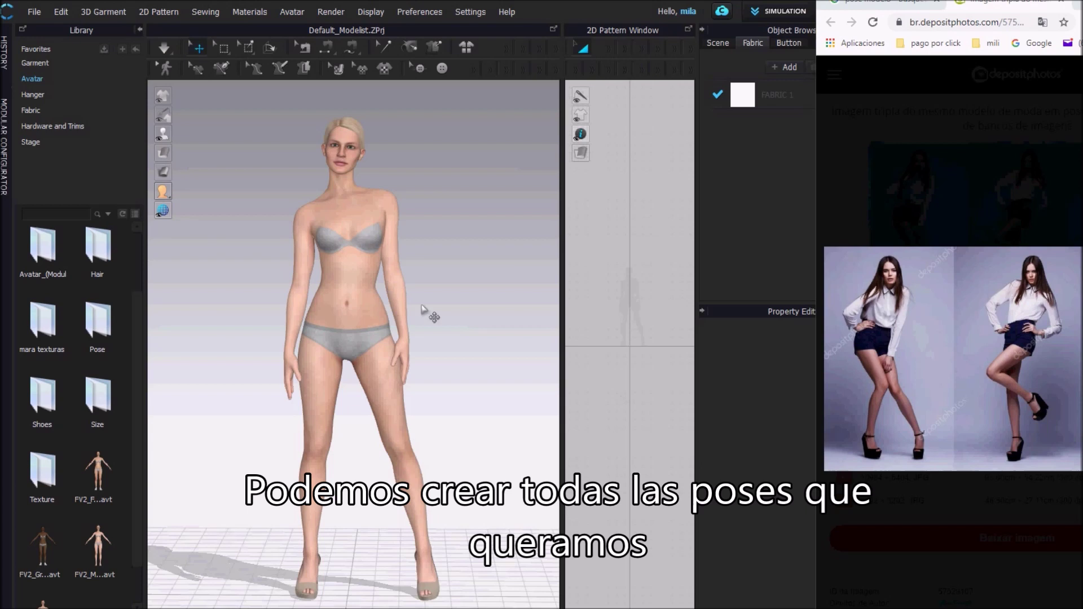
# Rotate the Spine3 joint to tilt the upper body toward the avatar's left and twist the chest sideways
pyautogui.moveTo(163, 134)
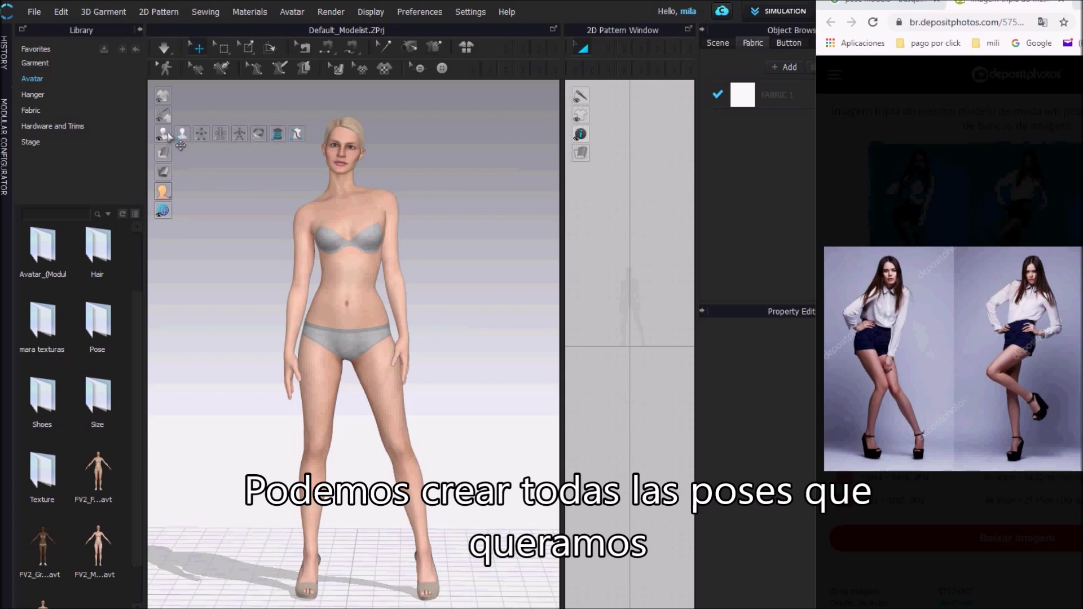
pyautogui.click(246, 136)
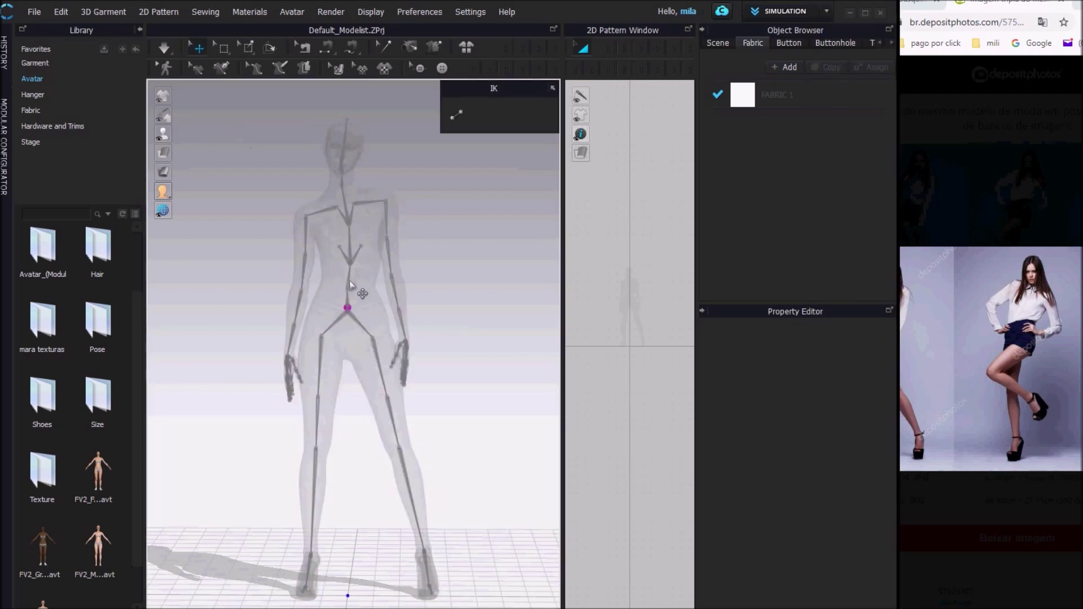
pyautogui.click(348, 225)
pyautogui.click(246, 137)
pyautogui.moveTo(395, 197); pyautogui.dragTo(416, 202)
pyautogui.moveTo(388, 244); pyautogui.dragTo(370, 251)
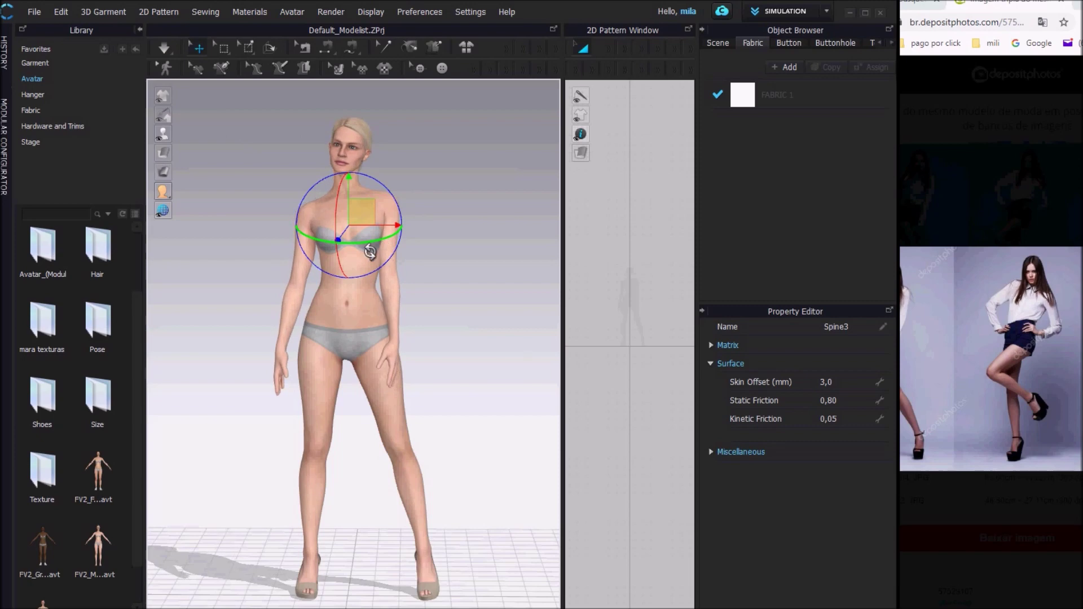
# Rotate the Left_Arm joint to raise the avatar's left arm outward, away from the body
pyautogui.click(175, 136)
pyautogui.click(395, 242)
pyautogui.moveTo(440, 257); pyautogui.dragTo(457, 248)
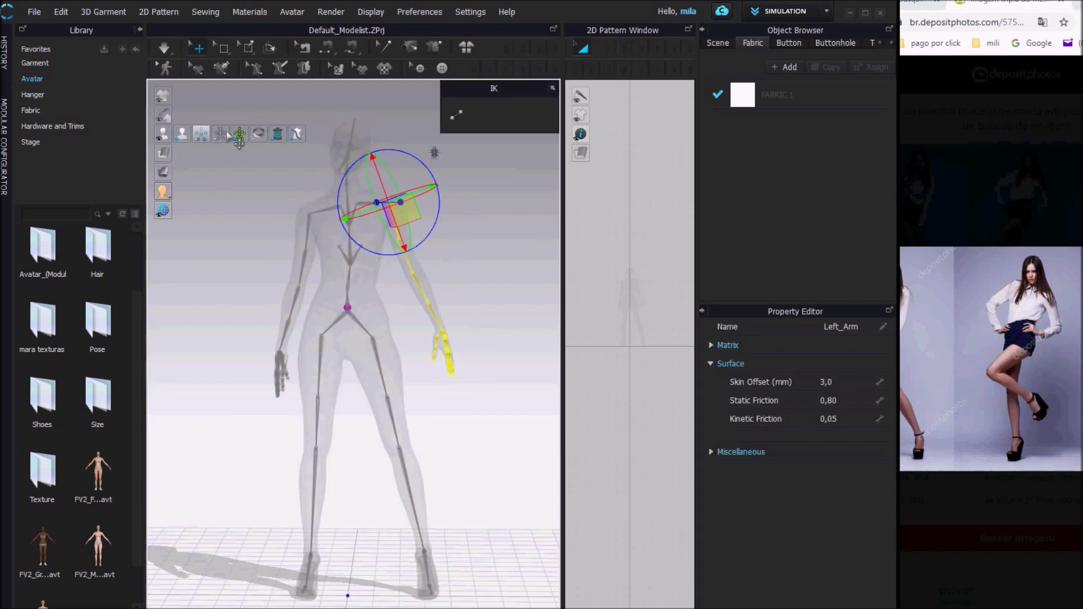
# Rotate the Left_Arm joint from the side to swing the avatar's left arm backward
pyautogui.click(239, 134)
pyautogui.moveTo(447, 252); pyautogui.dragTo(335, 258, button='right')
pyautogui.moveTo(429, 255); pyautogui.dragTo(463, 252)
# Select the Left_ForeArm joint and bend the left forearm inward toward the body
pyautogui.moveTo(163, 135)
pyautogui.click(240, 135)
pyautogui.click(400, 278)
pyautogui.click(240, 135)
pyautogui.moveTo(443, 300); pyautogui.dragTo(422, 327)
pyautogui.press('2')
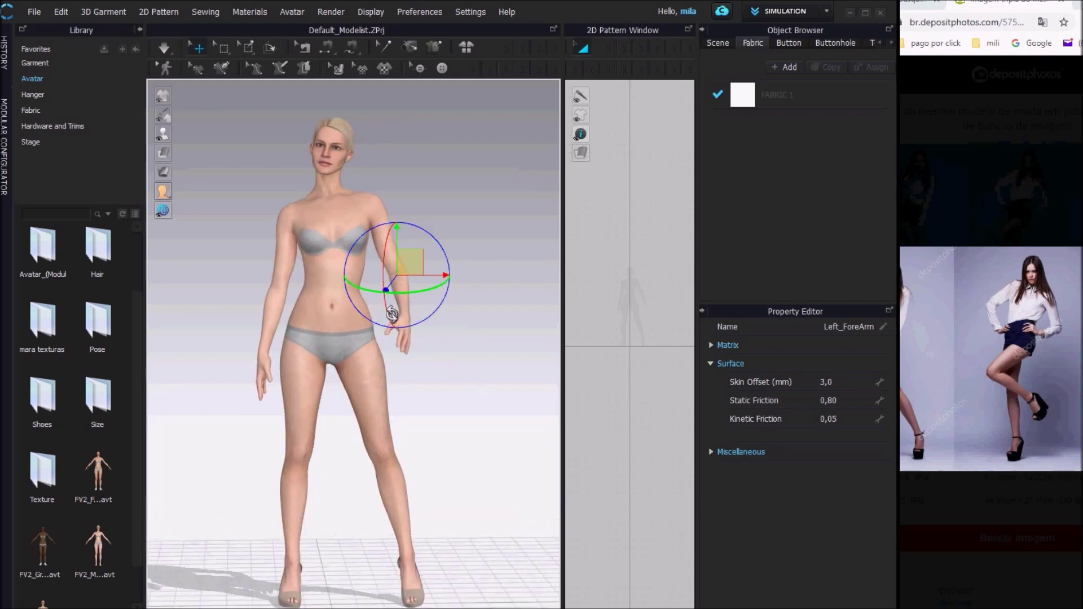
# Reselect the Left_ForeArm joint from the side and rotate it to lower the left forearm
pyautogui.moveTo(483, 361)
pyautogui.mouseDown(button='right')
pyautogui.moveTo(344, 358)
pyautogui.moveTo(472, 363)
pyautogui.mouseUp(button='right')
pyautogui.click(452, 339)
pyautogui.moveTo(438, 325); pyautogui.dragTo(369, 305, button='right')
pyautogui.rightClick(369, 298)
pyautogui.click(168, 136)
pyautogui.click(241, 135)
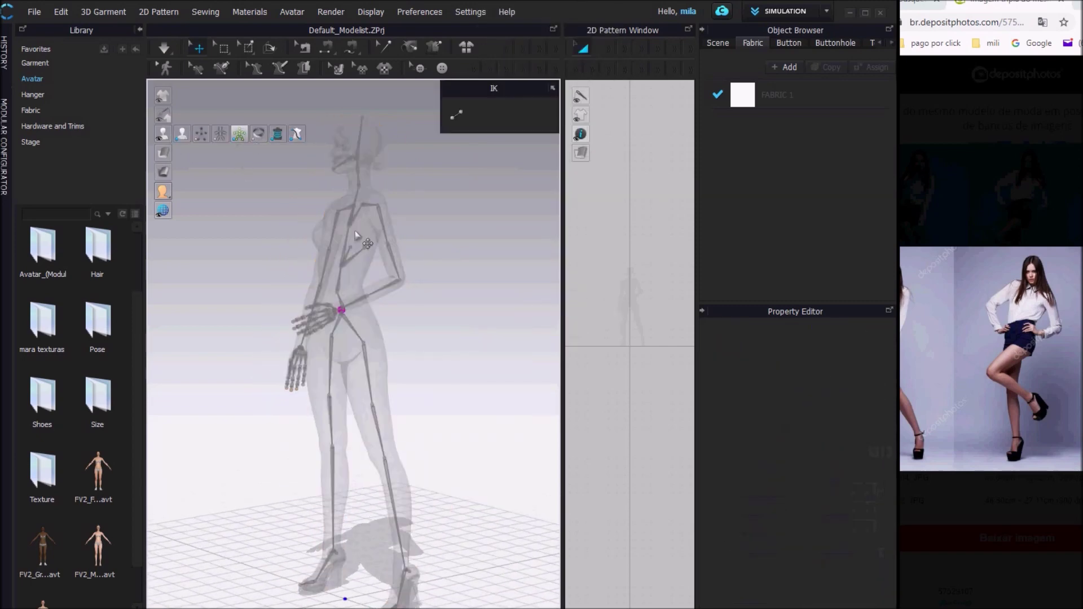
pyautogui.click(401, 282)
pyautogui.moveTo(163, 133)
pyautogui.click(241, 135)
pyautogui.moveTo(435, 318); pyautogui.dragTo(467, 317)
# Turn the Left_ForeArm joint about its vertical axis to bring the left hand beside the hip
pyautogui.moveTo(457, 400); pyautogui.dragTo(558, 395, button='right')
pyautogui.moveTo(524, 284); pyautogui.dragTo(391, 354, button='right')
pyautogui.moveTo(450, 338); pyautogui.dragTo(586, 340, button='right')
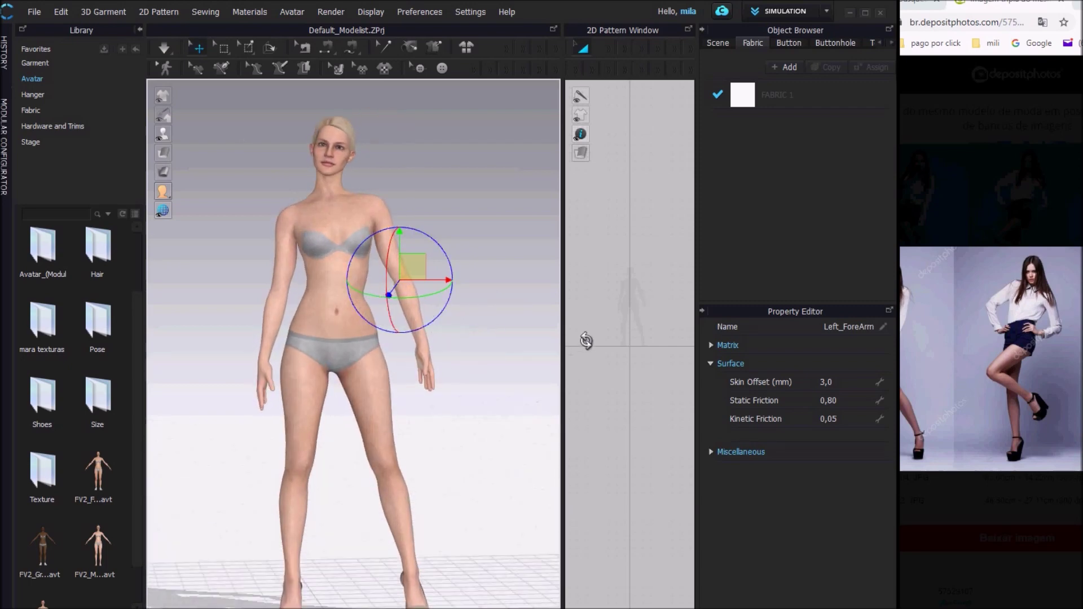
pyautogui.moveTo(465, 373); pyautogui.dragTo(367, 391, button='right')
pyautogui.moveTo(390, 344); pyautogui.dragTo(452, 311, button='right')
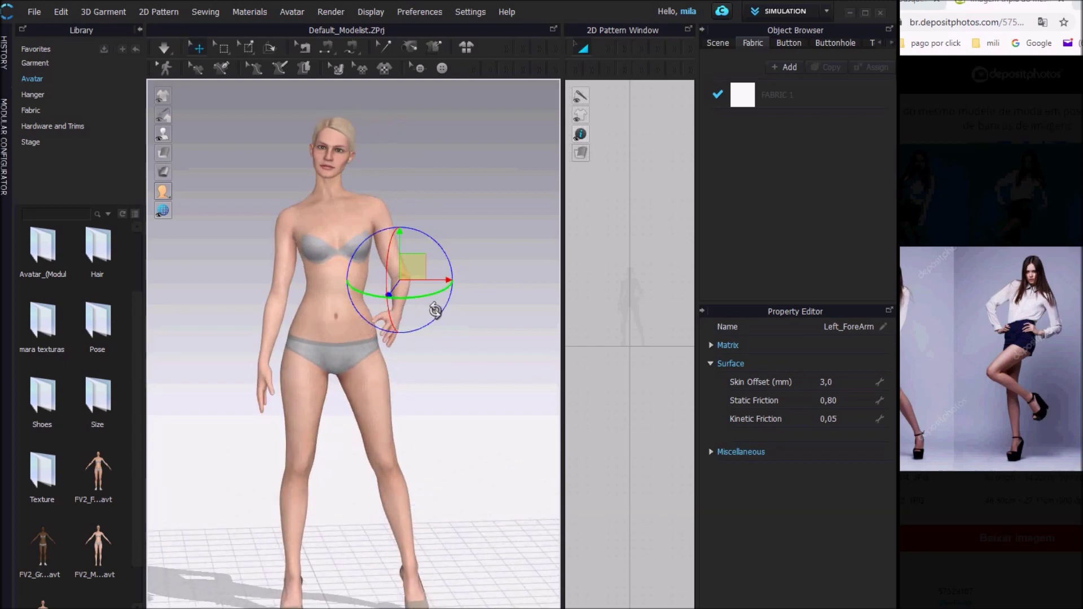
# Select the joint in the avatar's left upper arm and rotate it to push the elbow outward and back
pyautogui.moveTo(442, 365); pyautogui.dragTo(333, 369, button='right')
pyautogui.moveTo(163, 133)
pyautogui.click(240, 133)
pyautogui.click(384, 212)
pyautogui.moveTo(431, 245); pyautogui.dragTo(444, 233)
pyautogui.click(239, 133)
pyautogui.click(425, 305)
pyautogui.moveTo(429, 350)
pyautogui.mouseDown(button='right')
pyautogui.moveTo(541, 363)
pyautogui.moveTo(411, 360)
pyautogui.mouseUp(button='right')
pyautogui.rightClick(534, 362)
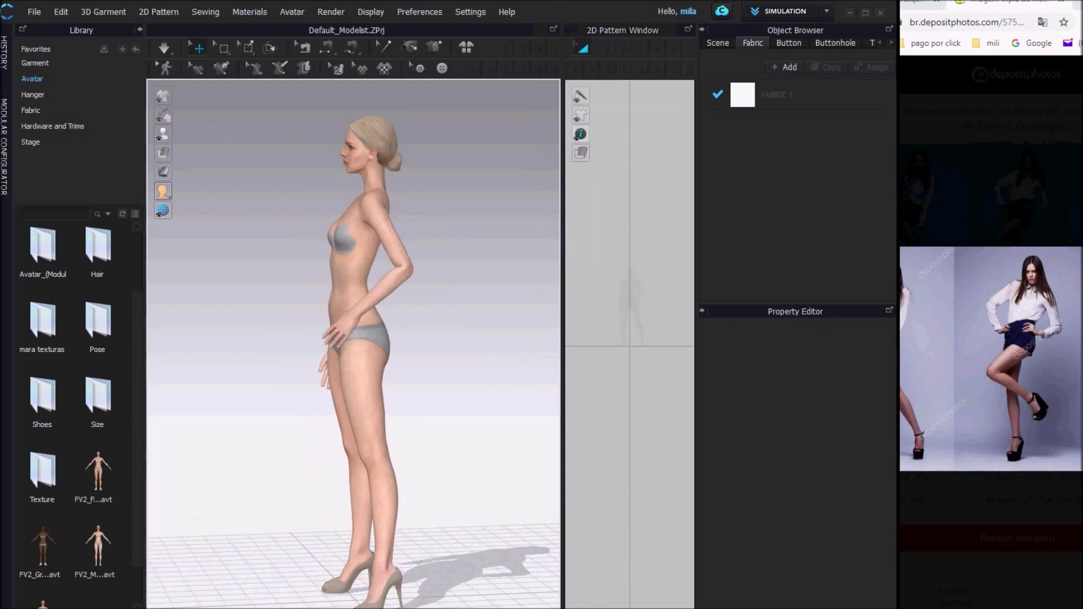
# Adjust the bend of the avatar's left elbow from the side using the Left_ForeArm joint
pyautogui.hotkey('shift', 'x')
pyautogui.click(411, 270)
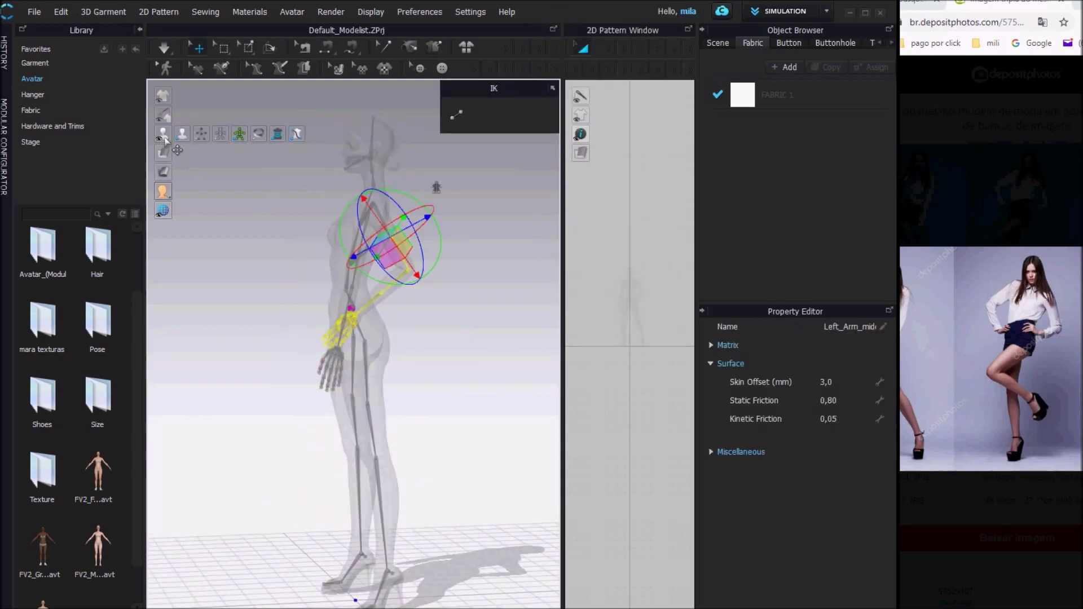
pyautogui.hotkey('shift', 'x')
pyautogui.hotkey('shift', 'x')
pyautogui.click(406, 271)
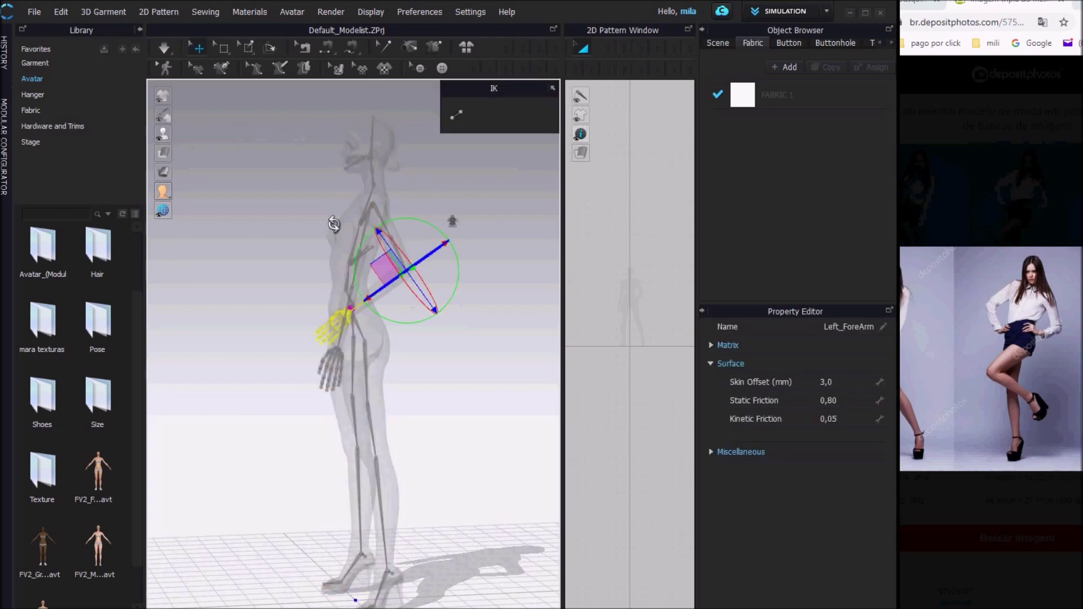
pyautogui.hotkey('shift', 'x')
pyautogui.moveTo(437, 397); pyautogui.dragTo(565, 394, button='right')
pyautogui.click(472, 313)
# Rotate the Left_ForeArm joint inward until the left hand rests at the waist
pyautogui.moveTo(163, 134)
pyautogui.click(240, 133)
pyautogui.click(407, 274)
pyautogui.hotkey('shift', 'x')
pyautogui.hotkey('shift', 'x')
pyautogui.hotkey('shift', 'x')
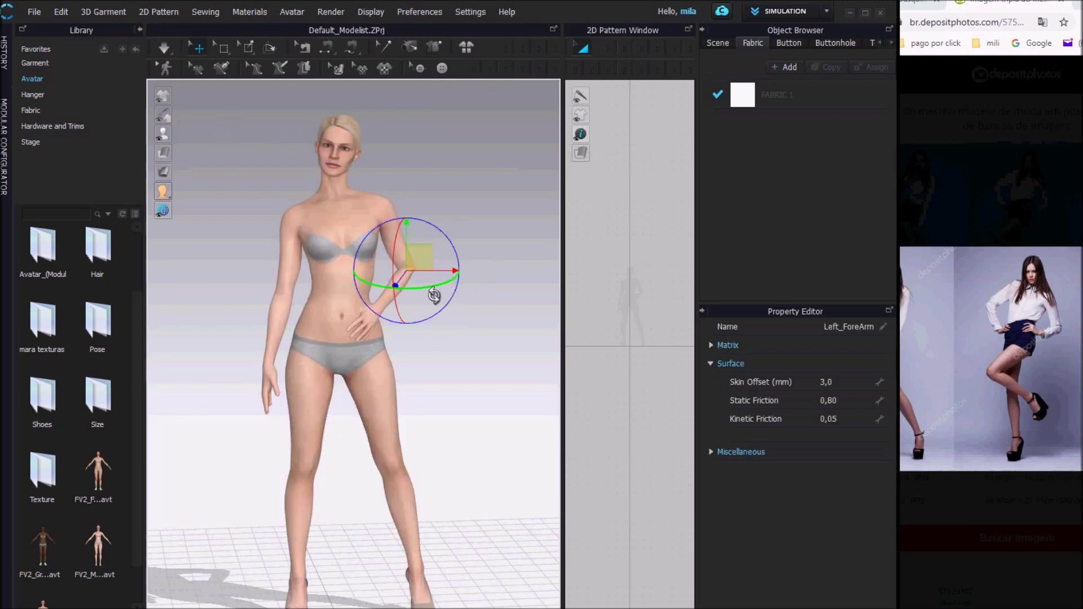
pyautogui.moveTo(489, 349)
pyautogui.mouseDown(button='right')
pyautogui.moveTo(372, 353)
pyautogui.moveTo(480, 344)
pyautogui.moveTo(470, 345)
pyautogui.mouseUp(button='right')
pyautogui.press('4')
pyautogui.press('2')
pyautogui.press('4')
pyautogui.press('2')
# Select the Left_Hand joint and rotate the wrist so the palm rests on the left side of the waist
pyautogui.moveTo(169, 139)
pyautogui.click(239, 134)
pyautogui.click(368, 302)
pyautogui.scroll(4, 431, 356)
pyautogui.moveTo(431, 360); pyautogui.dragTo(398, 359, button='right')
pyautogui.click(239, 134)
pyautogui.click(462, 363)
pyautogui.click(239, 133)
pyautogui.click(371, 272)
pyautogui.click(239, 133)
pyautogui.moveTo(481, 373); pyautogui.dragTo(505, 332, button='right')
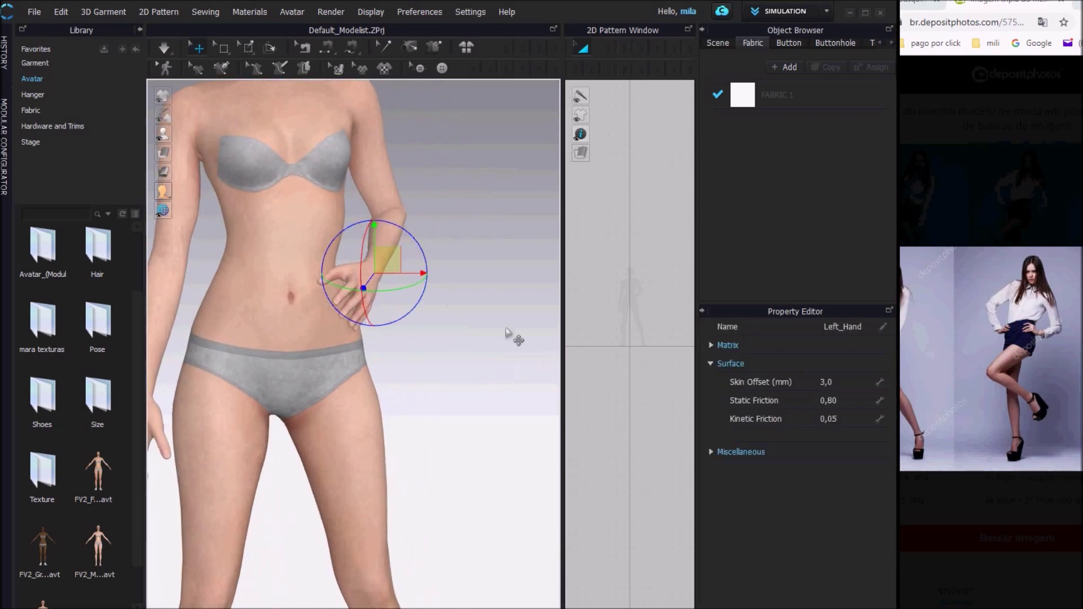
pyautogui.click(467, 373)
# Select the Spine1 joint and rotate it to lean the upper body toward the avatar's left
pyautogui.scroll(-2, 423, 379)
pyautogui.moveTo(411, 382); pyautogui.dragTo(434, 319, button='right')
pyautogui.scroll(-2, 439, 316)
pyautogui.moveTo(165, 134)
pyautogui.click(239, 133)
pyautogui.click(315, 317)
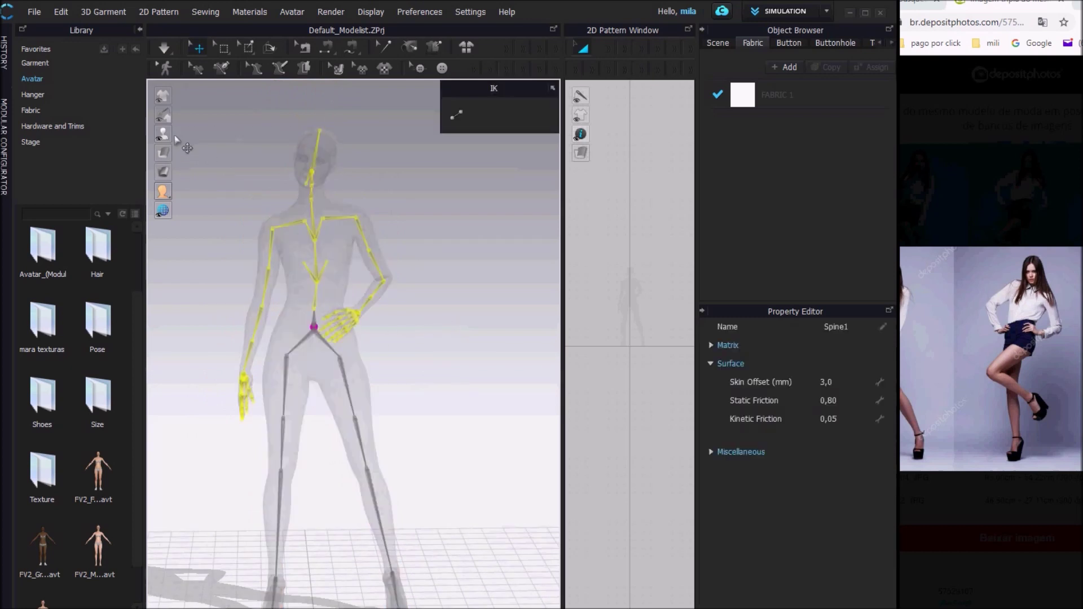
pyautogui.click(239, 134)
pyautogui.click(220, 136)
pyautogui.click(316, 316)
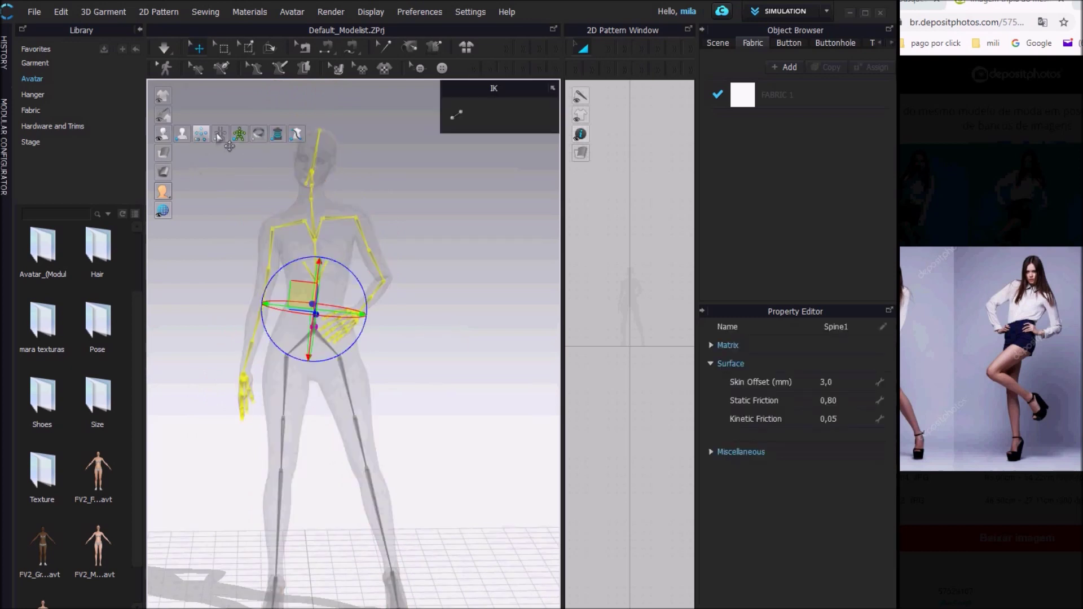
pyautogui.click(220, 135)
pyautogui.moveTo(332, 325); pyautogui.dragTo(373, 291)
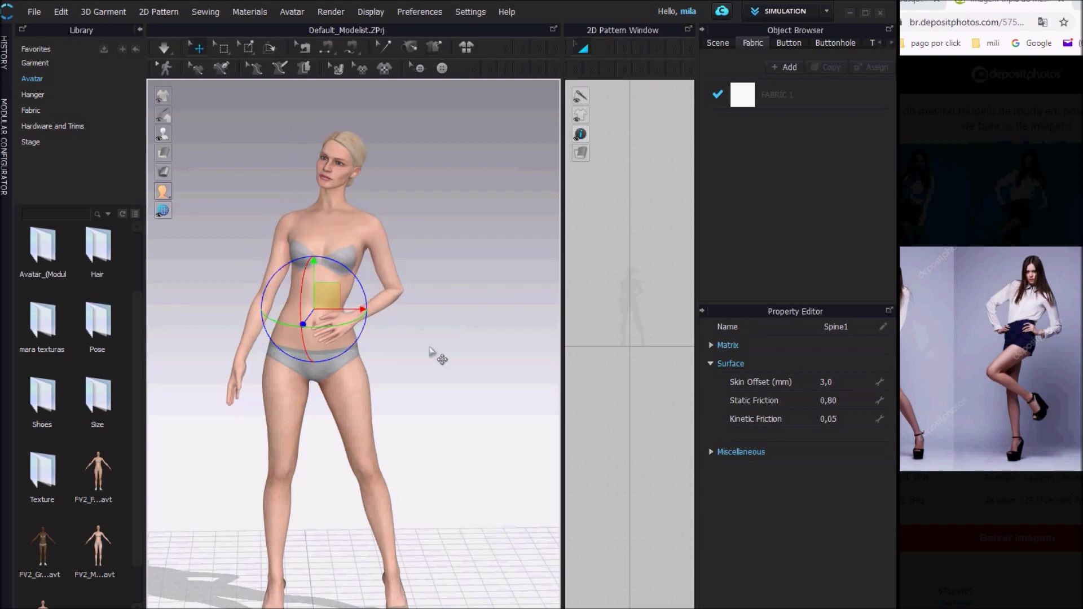
# Rotate the left thigh joint to lift the avatar's left leg forward
pyautogui.moveTo(168, 136)
pyautogui.click(239, 135)
pyautogui.click(314, 331)
pyautogui.moveTo(485, 338); pyautogui.dragTo(492, 278, button='middle')
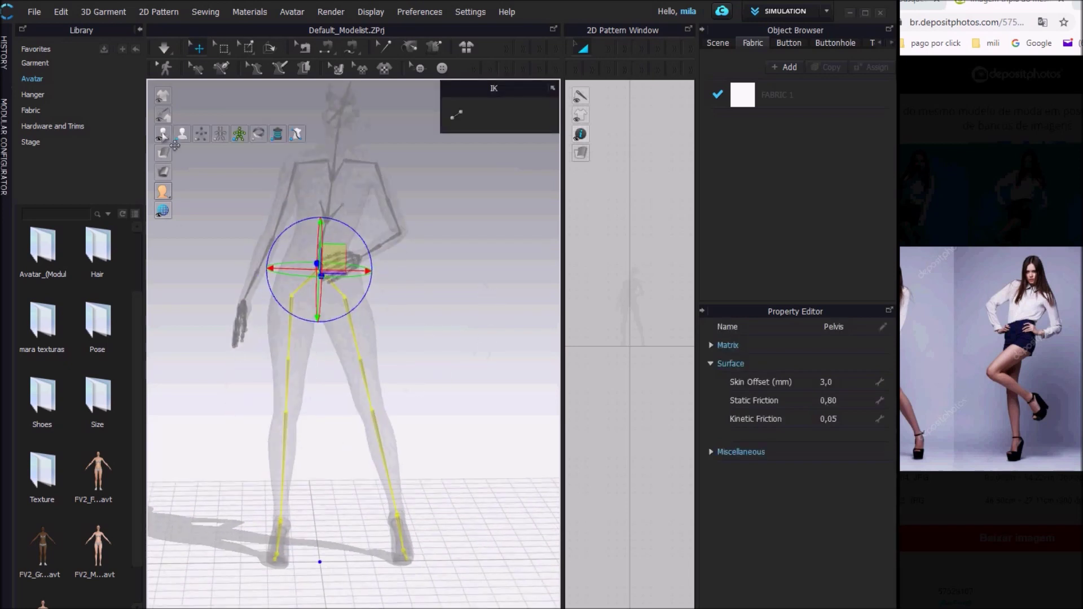
pyautogui.click(343, 297)
pyautogui.click(239, 135)
pyautogui.moveTo(403, 328); pyautogui.dragTo(429, 351)
pyautogui.moveTo(301, 354); pyautogui.dragTo(292, 346, button='right')
pyautogui.moveTo(378, 341); pyautogui.dragTo(341, 356)
# Select the Left_shin joint and rotate it to bend the left knee and send the foot backward
pyautogui.moveTo(163, 134)
pyautogui.click(202, 134)
pyautogui.click(270, 387)
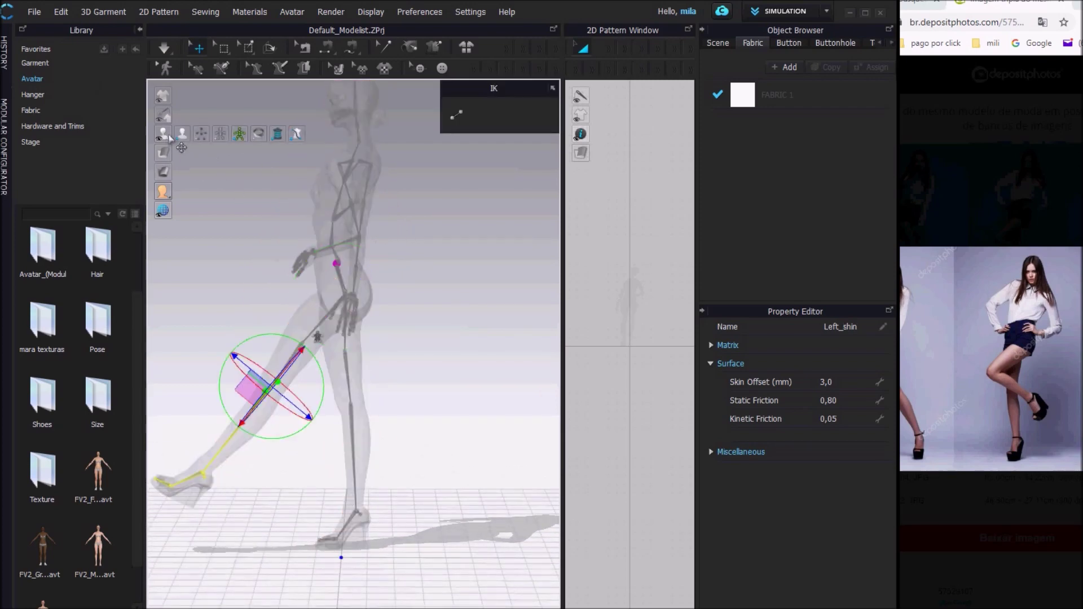
pyautogui.click(201, 133)
pyautogui.moveTo(306, 429); pyautogui.dragTo(358, 416)
pyautogui.moveTo(358, 416); pyautogui.dragTo(375, 326, button='right')
pyautogui.moveTo(375, 326); pyautogui.dragTo(458, 350, button='middle')
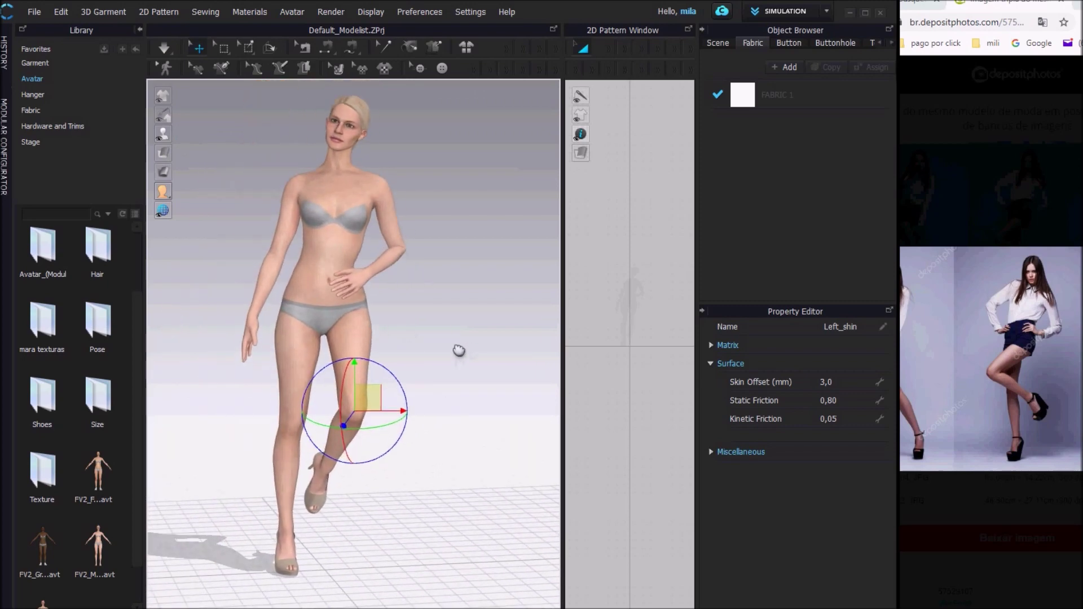
# Select the Pelvis joint and rotate it to turn the avatar's hips and legs
pyautogui.click(239, 135)
pyautogui.click(338, 319)
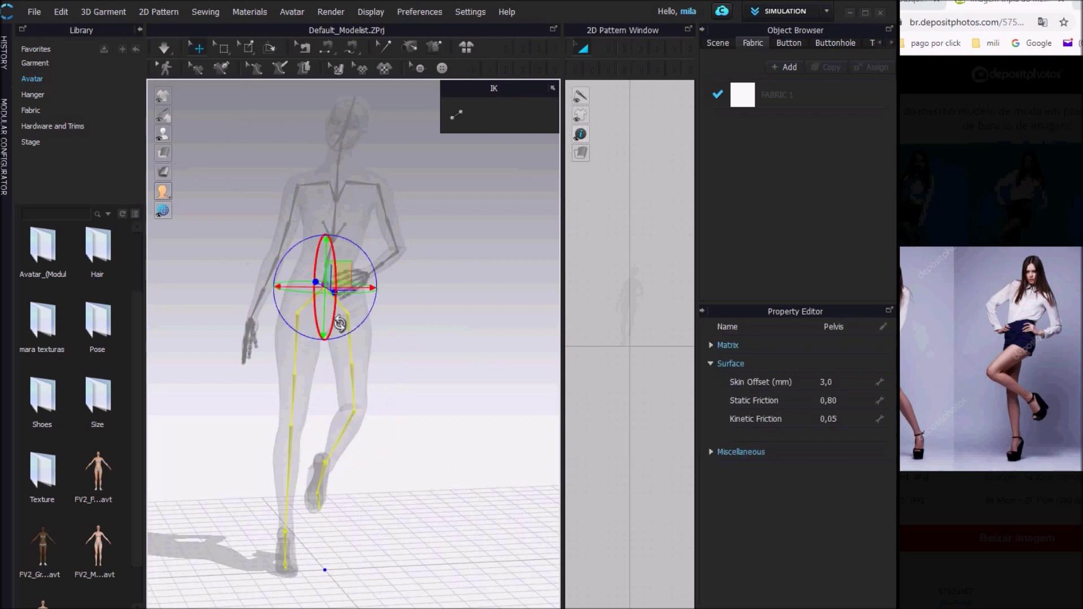
pyautogui.click(237, 136)
pyautogui.moveTo(362, 302); pyautogui.dragTo(330, 307)
# Rotate the Right_thigh joint to swing the supporting right leg inward under the body
pyautogui.moveTo(169, 134)
pyautogui.click(239, 136)
pyautogui.click(304, 342)
pyautogui.click(240, 136)
pyautogui.moveTo(279, 365); pyautogui.dragTo(284, 369)
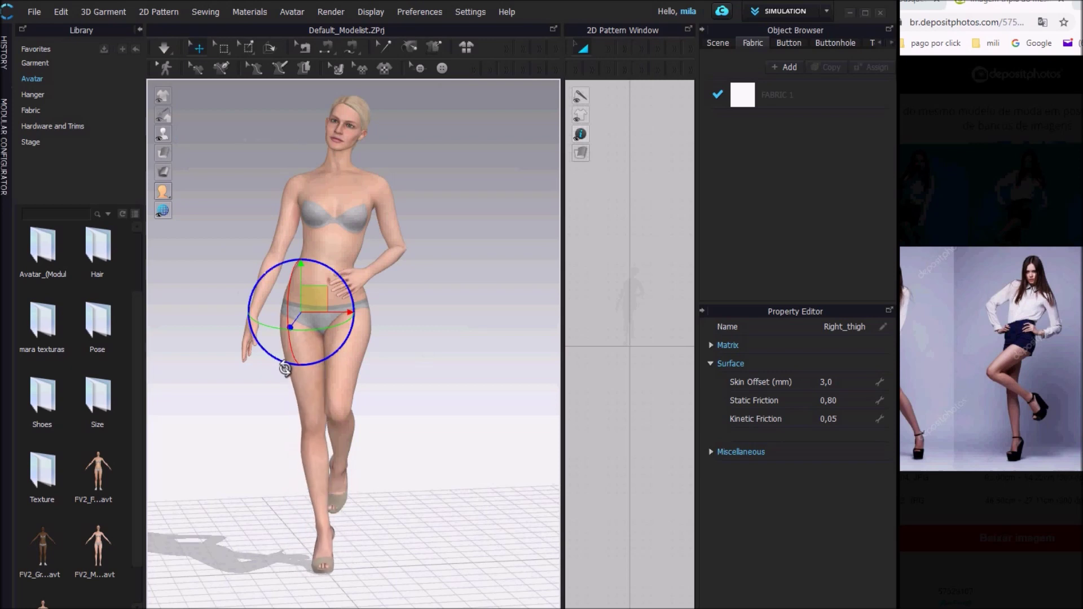
# Select the joint at the avatar's right shoulder and rotate it to raise the right arm outward
pyautogui.click(239, 136)
pyautogui.click(289, 224)
pyautogui.click(239, 136)
pyautogui.moveTo(164, 135)
pyautogui.click(239, 136)
pyautogui.click(303, 185)
pyautogui.click(236, 138)
pyautogui.moveTo(342, 220); pyautogui.dragTo(310, 239)
# Select the Right_ForeArm joint and bend the right forearm inward toward the hip
pyautogui.moveTo(164, 134)
pyautogui.click(239, 137)
pyautogui.click(228, 189)
pyautogui.click(247, 238)
pyautogui.click(239, 137)
pyautogui.moveTo(256, 290); pyautogui.dragTo(378, 272)
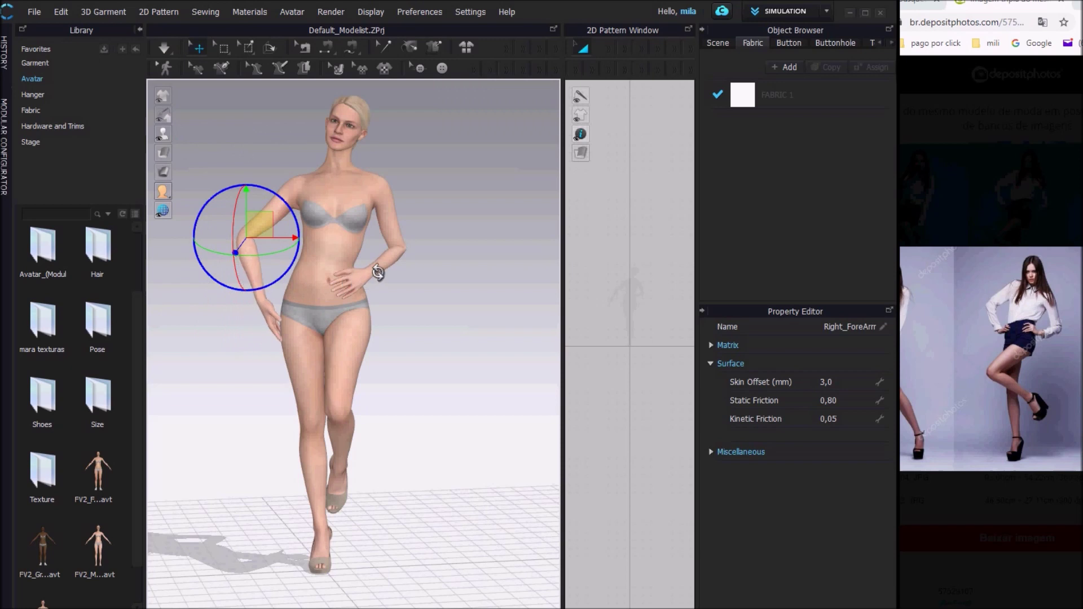
# Select the Right_Hand joint and rotate it to turn the right hand toward the hip
pyautogui.click(239, 137)
pyautogui.click(279, 292)
pyautogui.click(261, 304)
pyautogui.hotkey('shift', 'x')
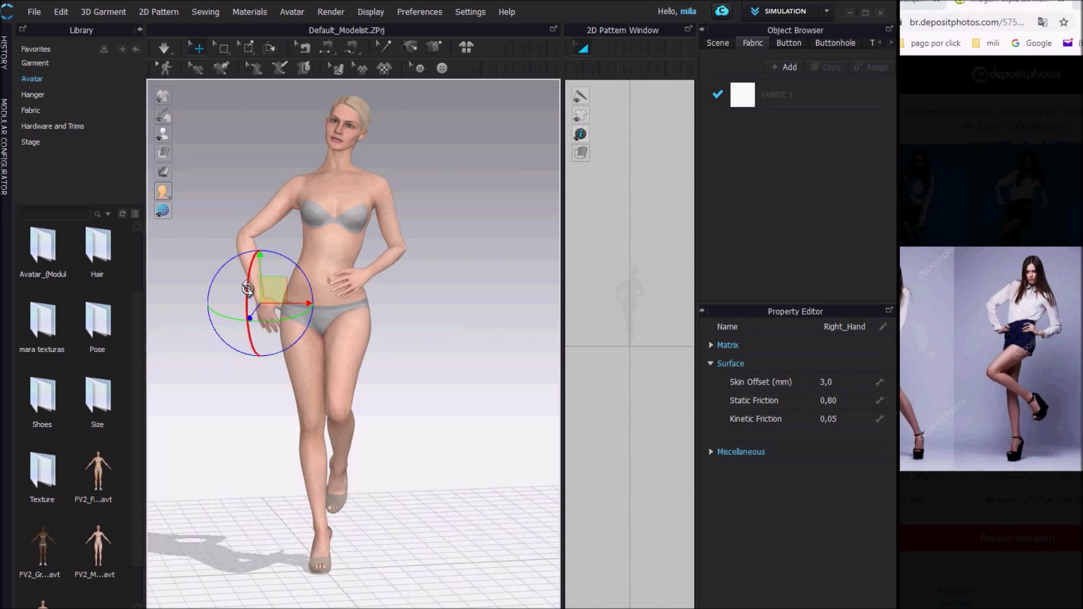
pyautogui.moveTo(411, 382); pyautogui.dragTo(315, 340, button='right')
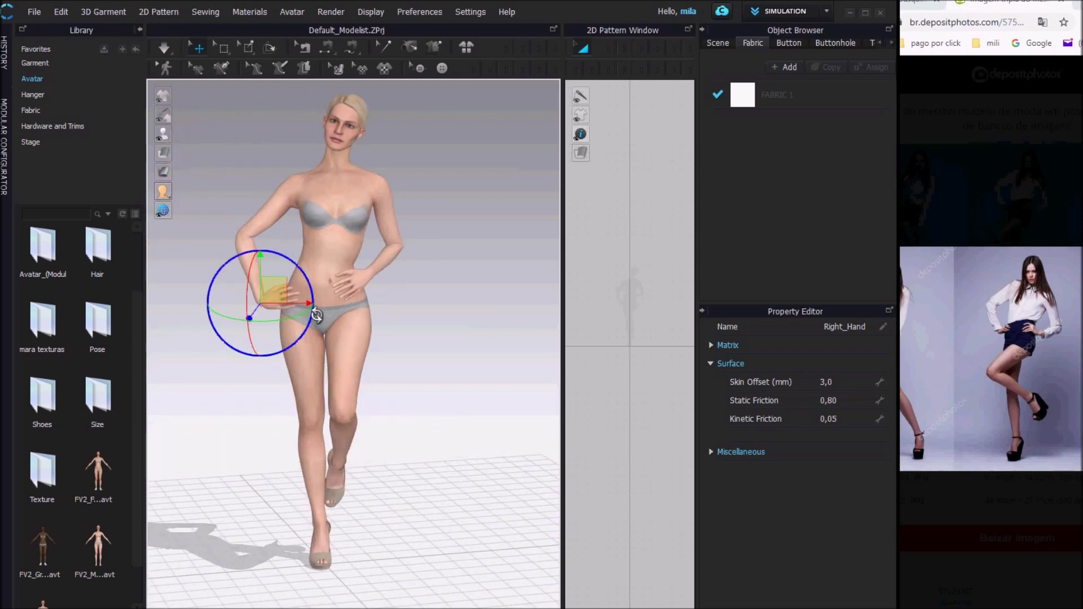
# Readjust the Right_ForeArm joint to angle the forearm further in and bring the right hand against the hip
pyautogui.click(220, 134)
pyautogui.click(254, 269)
pyautogui.click(220, 134)
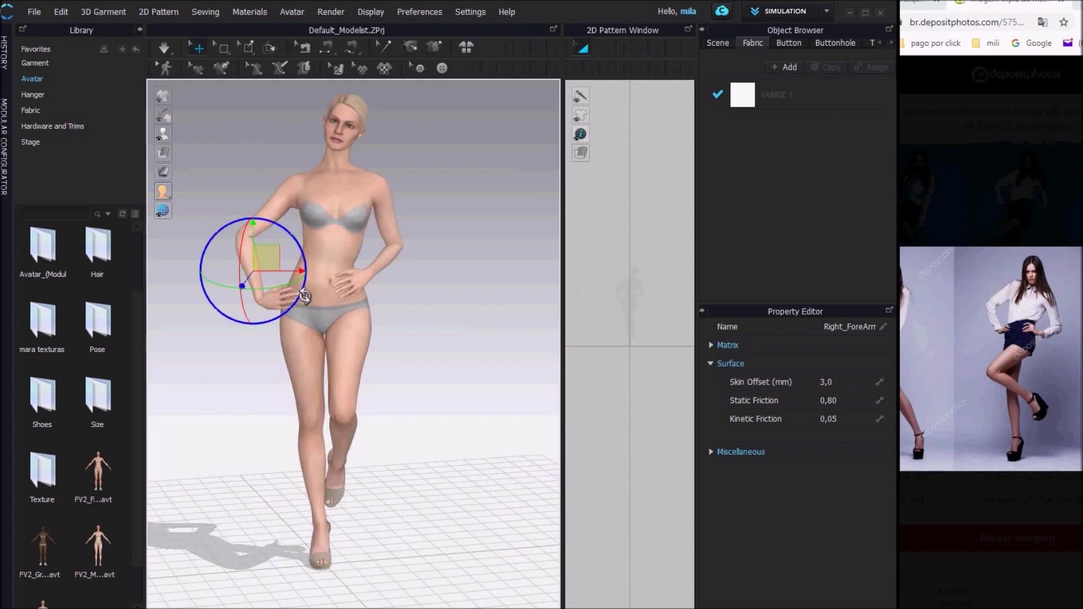
pyautogui.moveTo(277, 395)
pyautogui.mouseDown(button='right')
pyautogui.moveTo(466, 399)
pyautogui.moveTo(280, 387)
pyautogui.moveTo(280, 399)
pyautogui.mouseUp(button='right')
pyautogui.moveTo(163, 134)
pyautogui.click(239, 136)
pyautogui.click(245, 238)
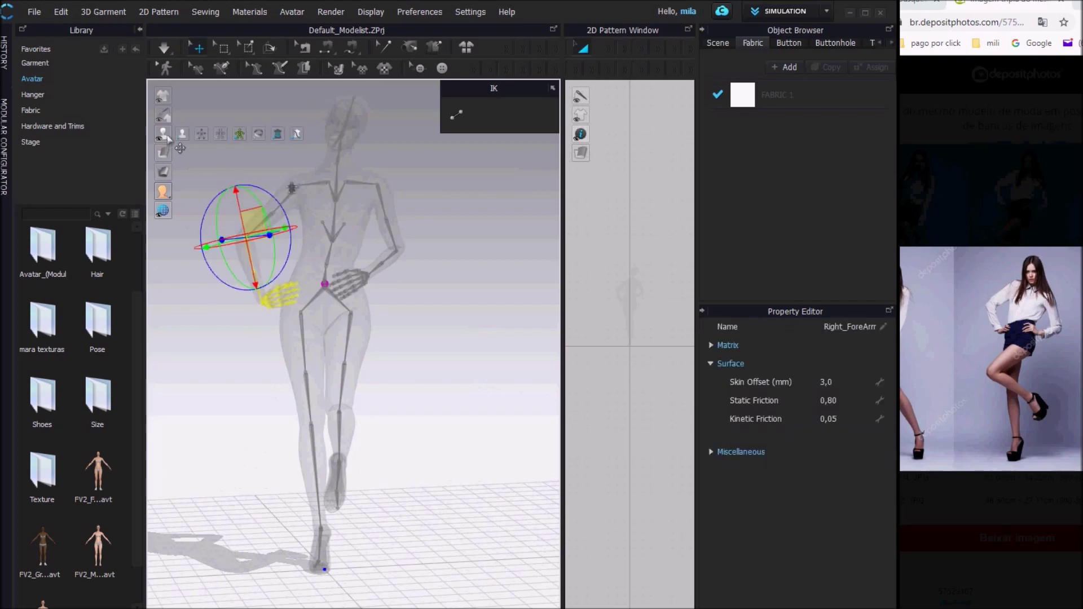
pyautogui.click(239, 135)
# Reselect the Right_Hand joint in a close view and rotate the wrist to fit the hand around the hip
pyautogui.click(239, 135)
pyautogui.click(282, 289)
pyautogui.click(239, 136)
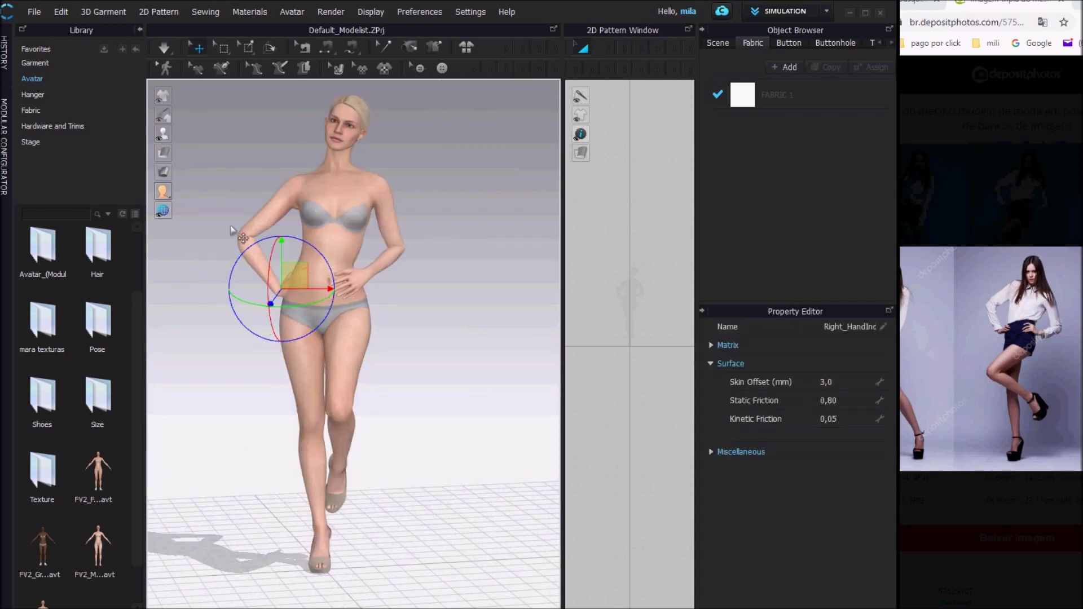
pyautogui.scroll(3, 231, 228)
pyautogui.moveTo(231, 332); pyautogui.dragTo(267, 340, button='right')
pyautogui.click(220, 136)
pyautogui.moveTo(222, 136); pyautogui.dragTo(273, 166, button='middle')
pyautogui.moveTo(163, 134)
pyautogui.click(239, 135)
pyautogui.click(274, 285)
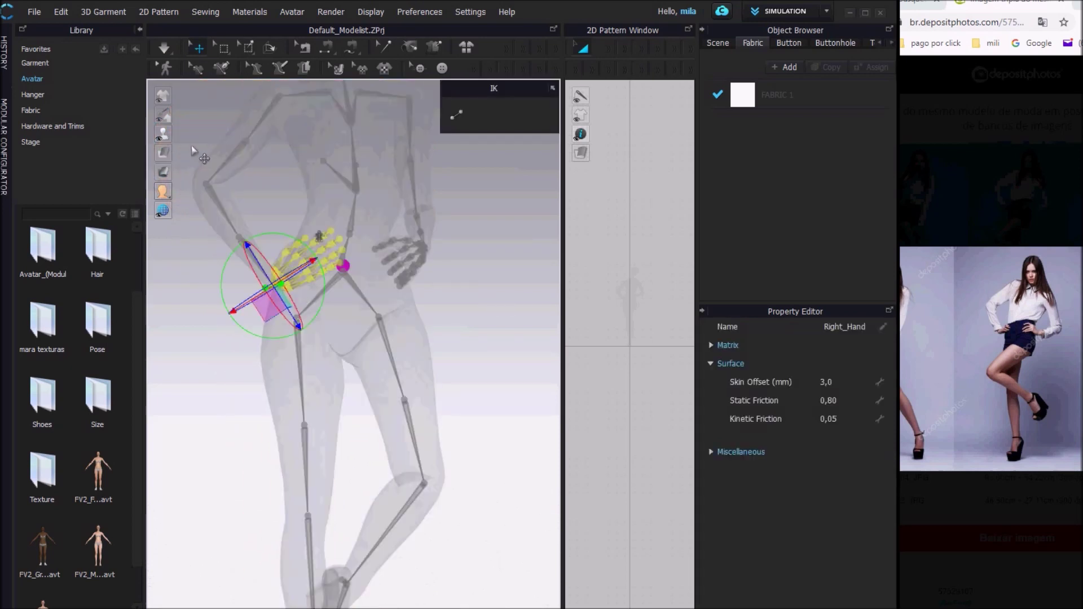
pyautogui.click(239, 135)
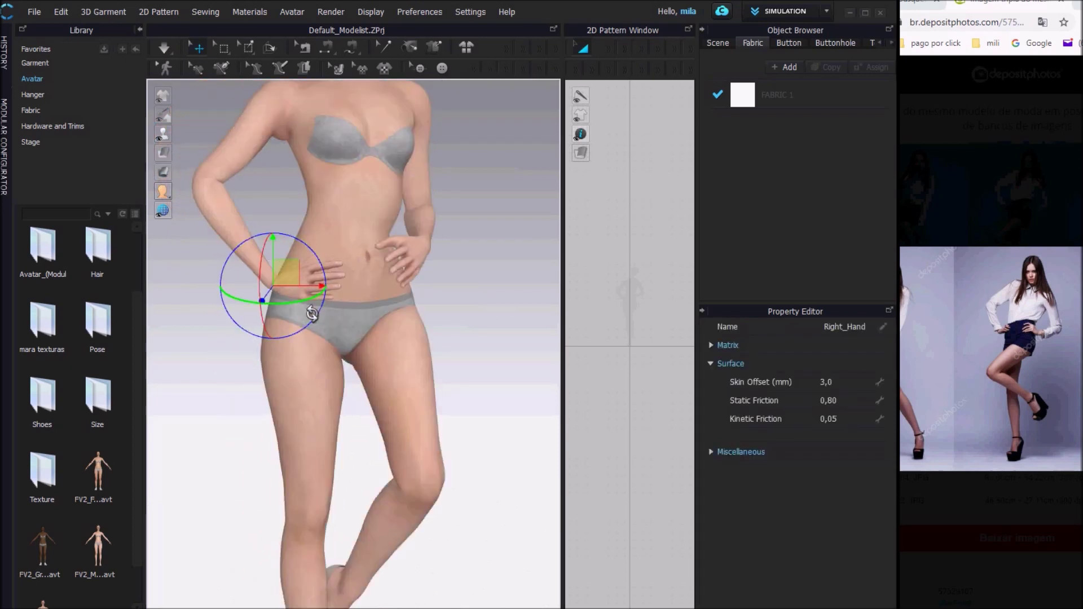
pyautogui.moveTo(467, 367); pyautogui.dragTo(379, 370, button='right')
# Select the joint at the avatar's right elbow and adjust the forearm's angle
pyautogui.moveTo(163, 136)
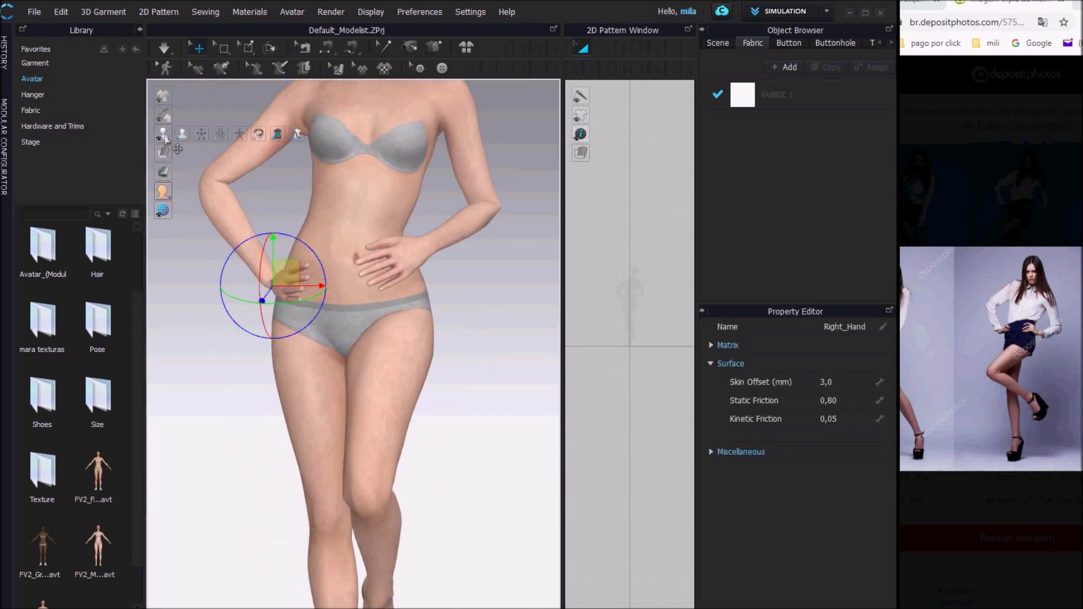
pyautogui.click(239, 135)
pyautogui.click(213, 183)
pyautogui.moveTo(265, 221); pyautogui.dragTo(289, 404, button='right')
# Correct the Right_Hand joint's rotation from above and from the front so the fingers lie on the hip
pyautogui.click(239, 135)
pyautogui.click(278, 285)
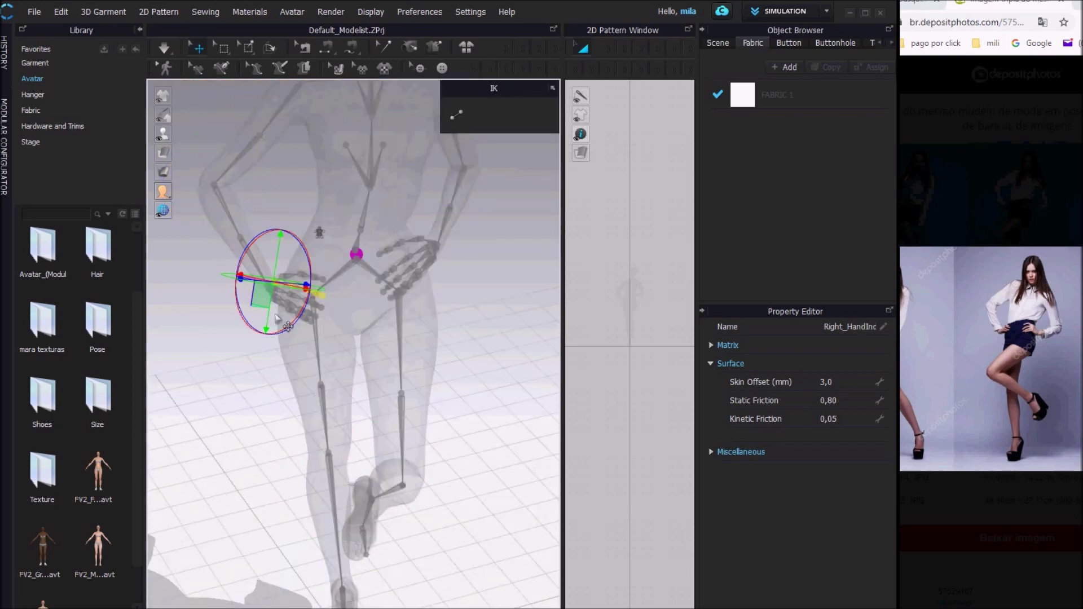
pyautogui.click(267, 285)
pyautogui.moveTo(163, 134)
pyautogui.click(239, 135)
pyautogui.moveTo(319, 274); pyautogui.dragTo(318, 247)
pyautogui.moveTo(336, 289); pyautogui.dragTo(265, 349, button='right')
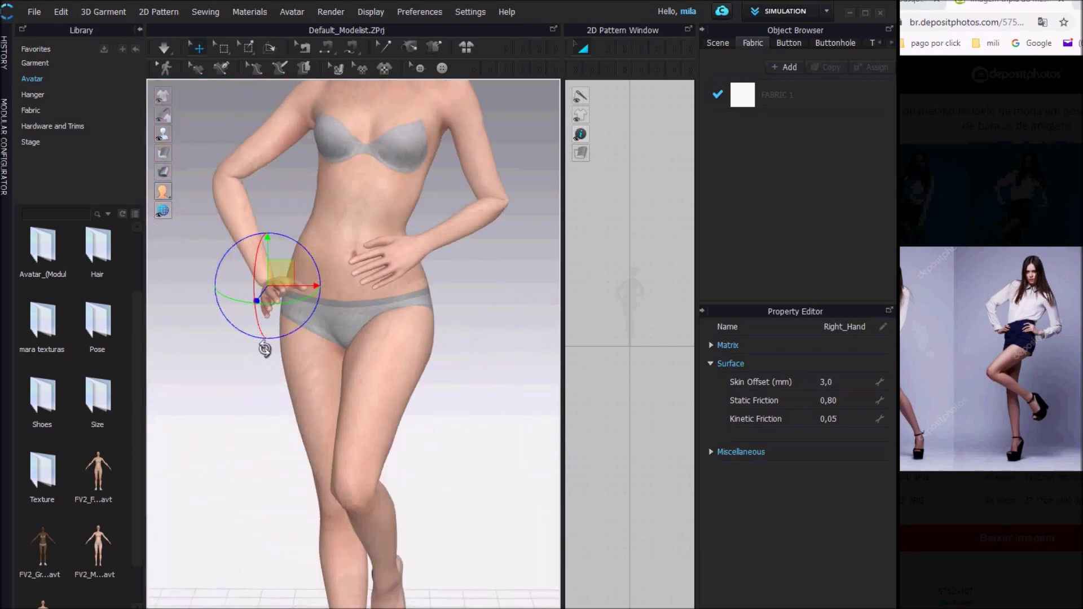
pyautogui.scroll(2, 265, 349)
pyautogui.click(265, 350)
pyautogui.scroll(2, 498, 327)
pyautogui.moveTo(498, 327)
pyautogui.mouseDown(button='right')
pyautogui.moveTo(482, 314)
pyautogui.moveTo(193, 314)
pyautogui.moveTo(495, 322)
pyautogui.mouseUp(button='right')
# Select the Right_Arm joint and slightly adjust the right upper arm's rotation
pyautogui.click(224, 141)
pyautogui.click(319, 141)
pyautogui.moveTo(340, 146); pyautogui.dragTo(337, 145)
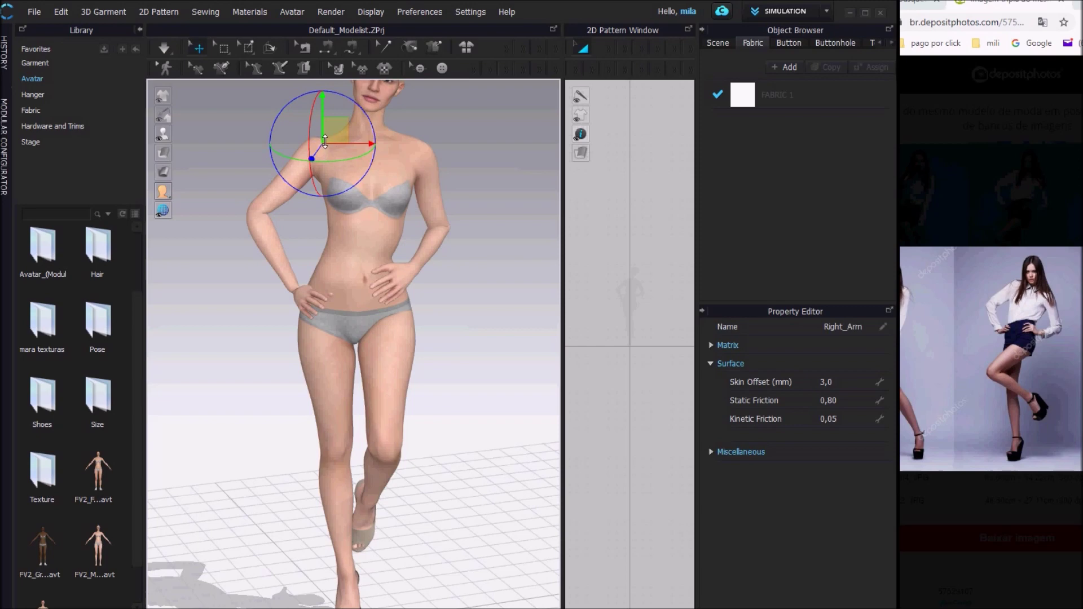
# Fine-tune the Right_Arm joint's rotation while checking the right arm from behind
pyautogui.moveTo(309, 150); pyautogui.dragTo(515, 251, button='right')
pyautogui.moveTo(356, 143); pyautogui.dragTo(358, 143)
pyautogui.moveTo(163, 133)
pyautogui.click(224, 138)
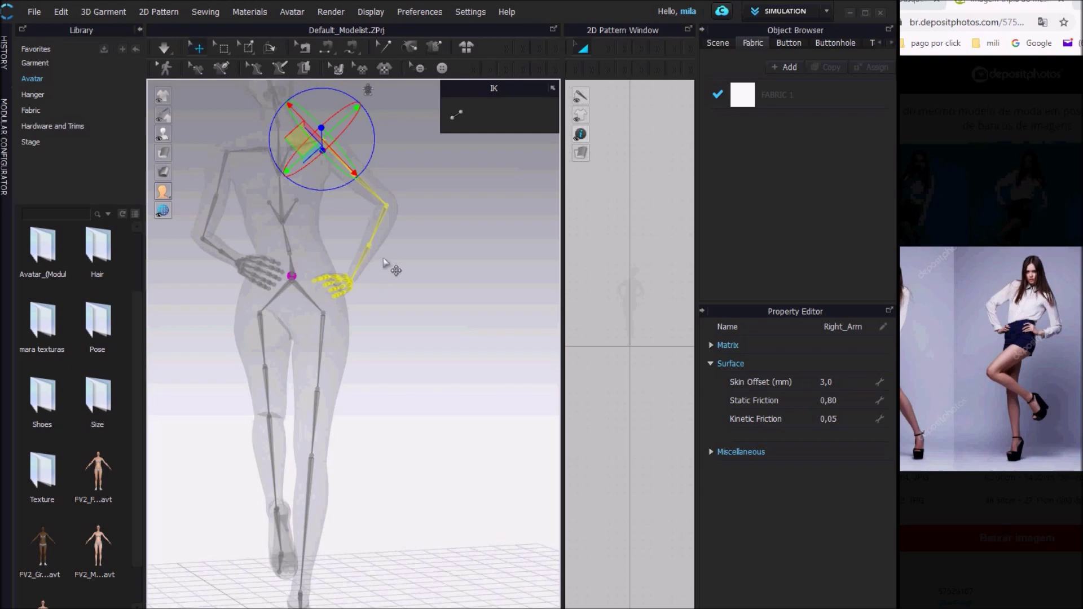
pyautogui.moveTo(285, 236); pyautogui.dragTo(181, 148, button='right')
pyautogui.moveTo(166, 135)
pyautogui.click(240, 139)
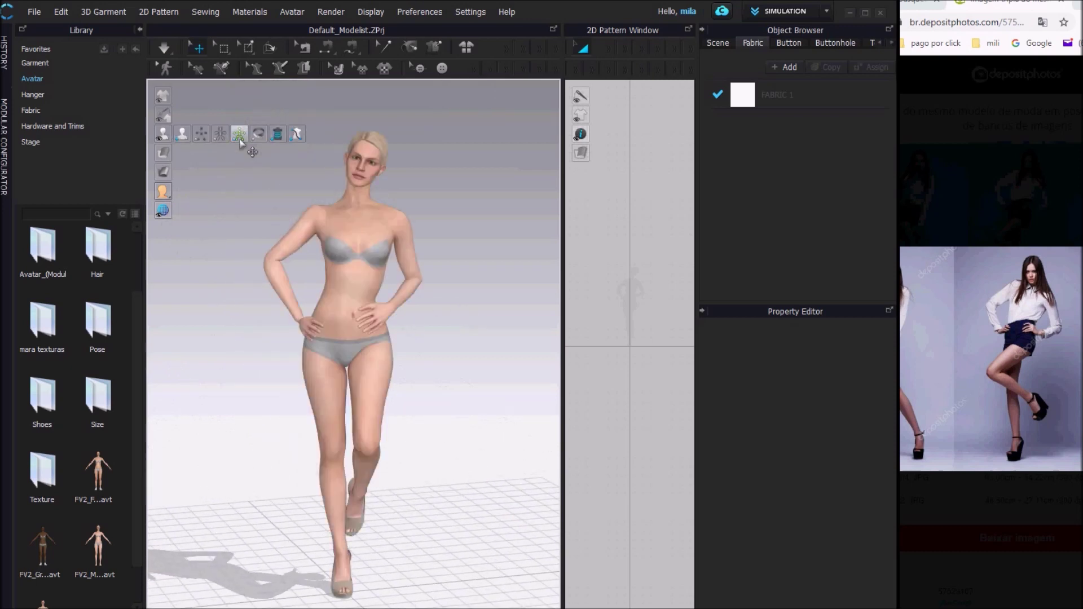
# Rotate the Right_Arm joint to swing the right elbow and hand slightly outward from the body
pyautogui.click(239, 134)
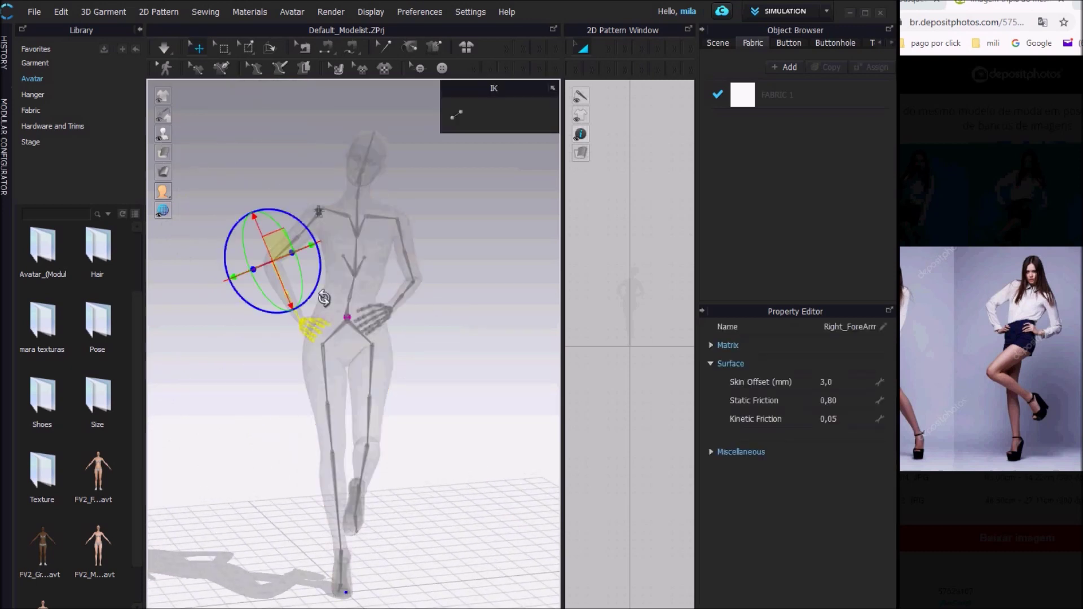
pyautogui.click(243, 137)
pyautogui.click(207, 136)
pyautogui.click(241, 136)
pyautogui.click(324, 210)
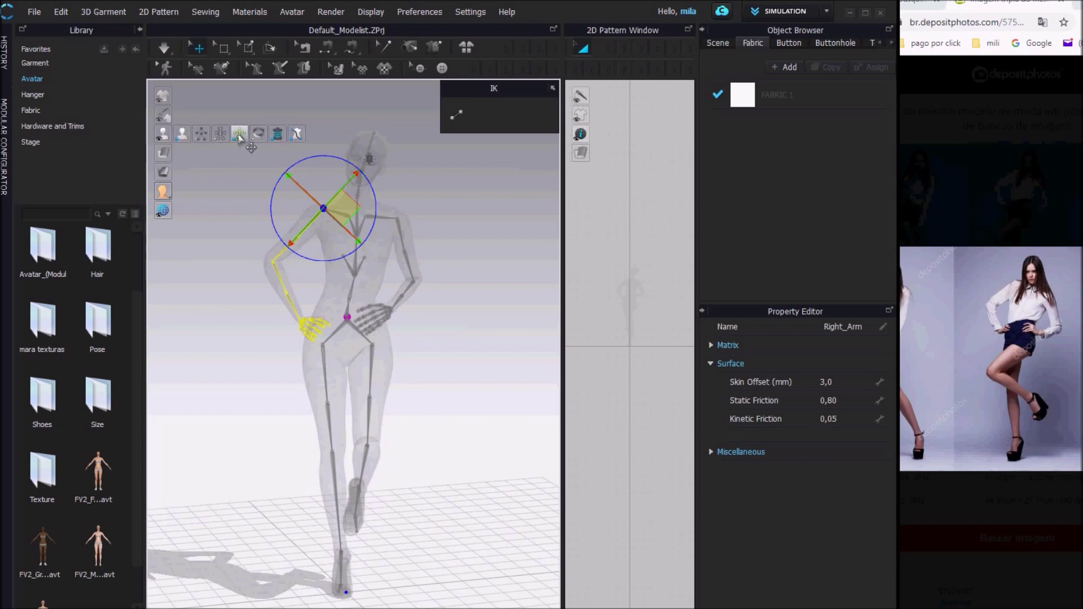
pyautogui.click(242, 137)
pyautogui.moveTo(349, 264); pyautogui.dragTo(344, 268)
pyautogui.moveTo(344, 268); pyautogui.dragTo(293, 379, button='right')
pyautogui.rightClick(285, 379)
pyautogui.click(234, 206)
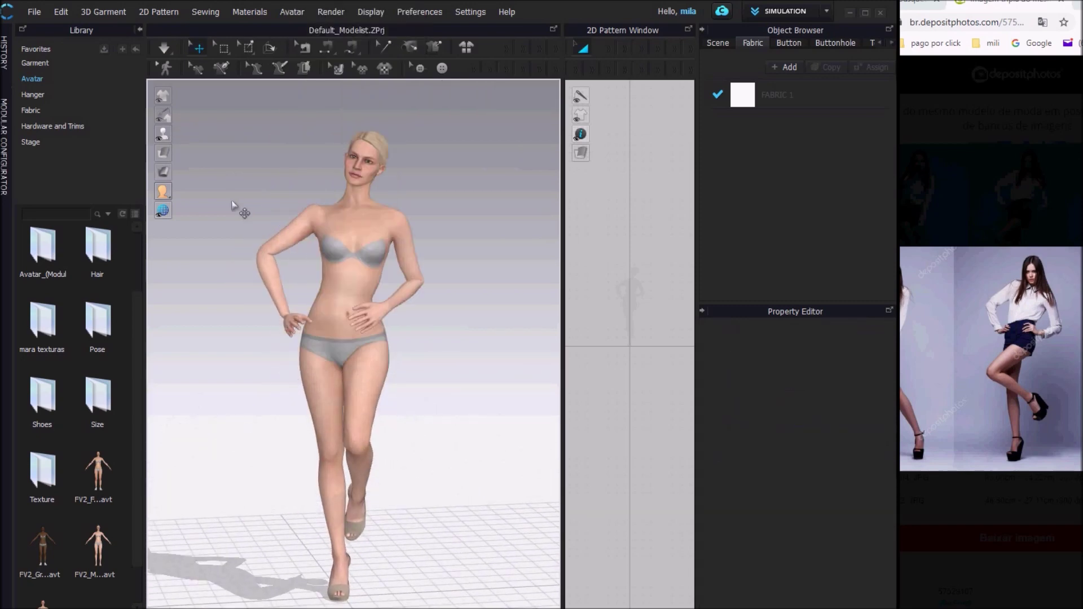
# Select the Left_Arm joint in the skeleton and slightly adjust the left upper arm's rotation
pyautogui.click(239, 134)
pyautogui.moveTo(481, 239); pyautogui.dragTo(489, 237, button='right')
pyautogui.click(396, 219)
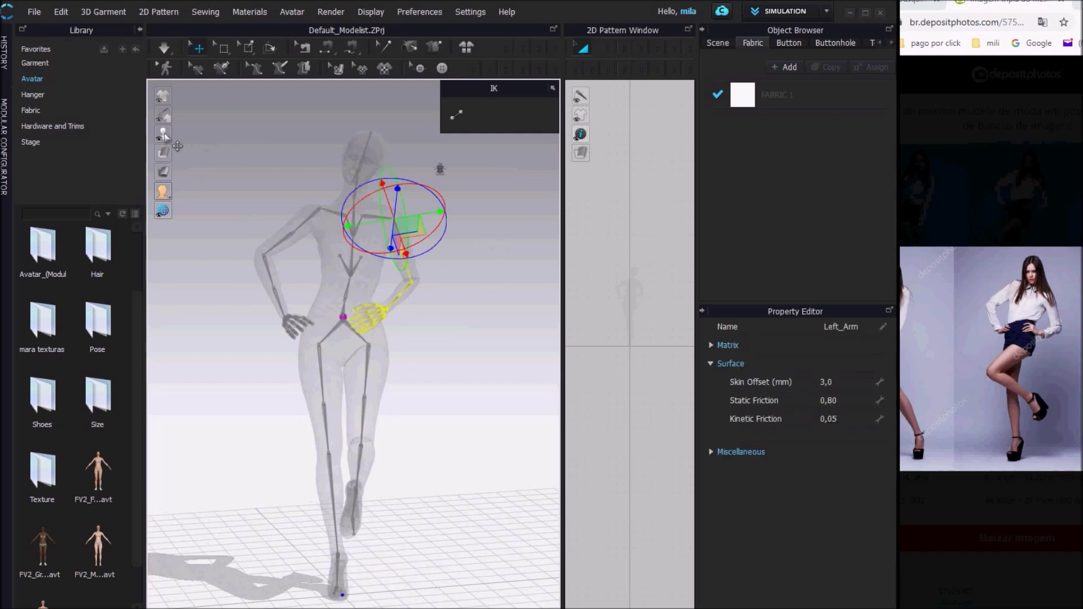
pyautogui.click(240, 135)
pyautogui.moveTo(399, 197); pyautogui.dragTo(399, 203)
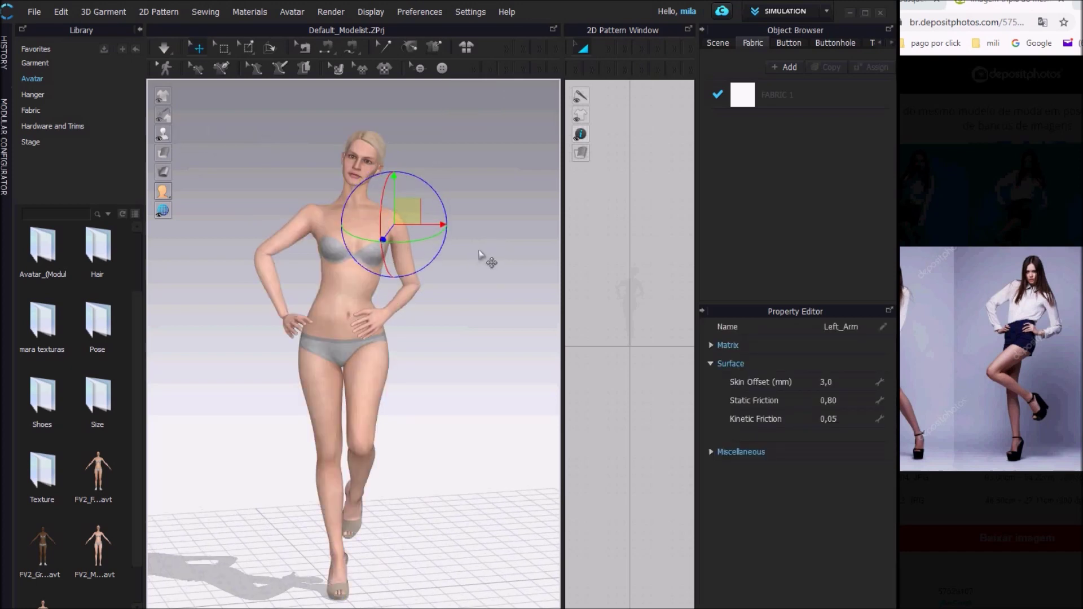
# Select the Neck joint and straighten the head, checking its tilt from the front and from the side
pyautogui.click(240, 134)
pyautogui.click(265, 197)
pyautogui.click(355, 200)
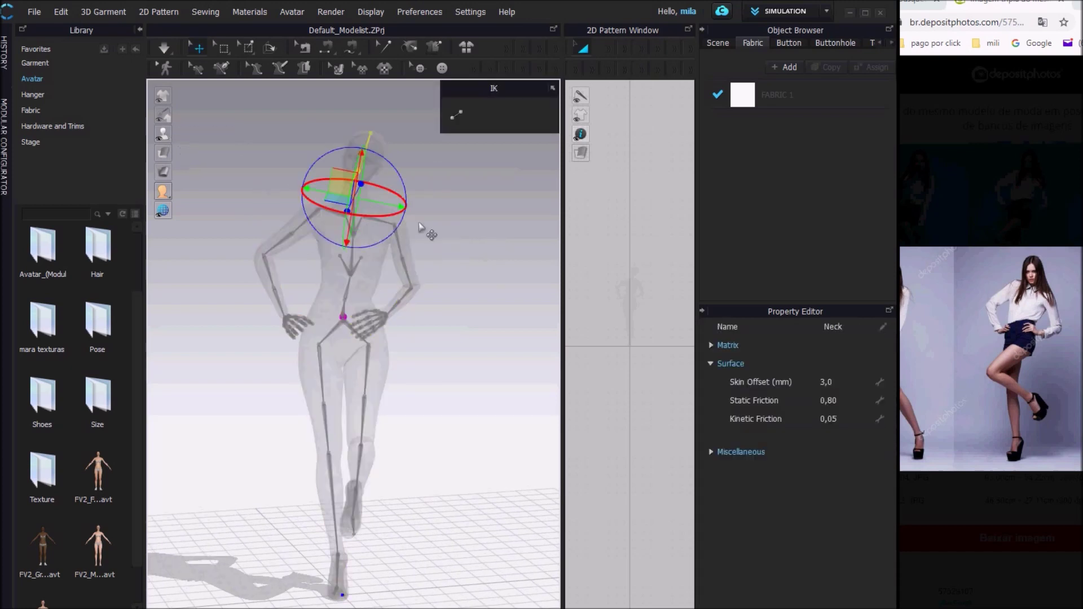
pyautogui.click(240, 135)
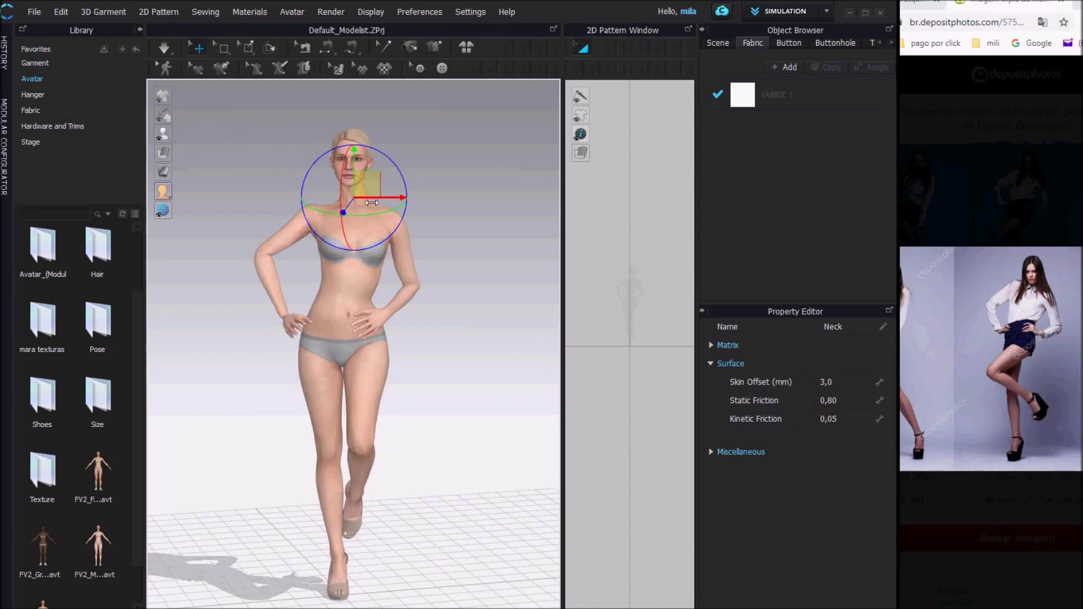
pyautogui.moveTo(376, 202); pyautogui.dragTo(303, 258, button='right')
pyautogui.moveTo(357, 186); pyautogui.dragTo(379, 202, button='right')
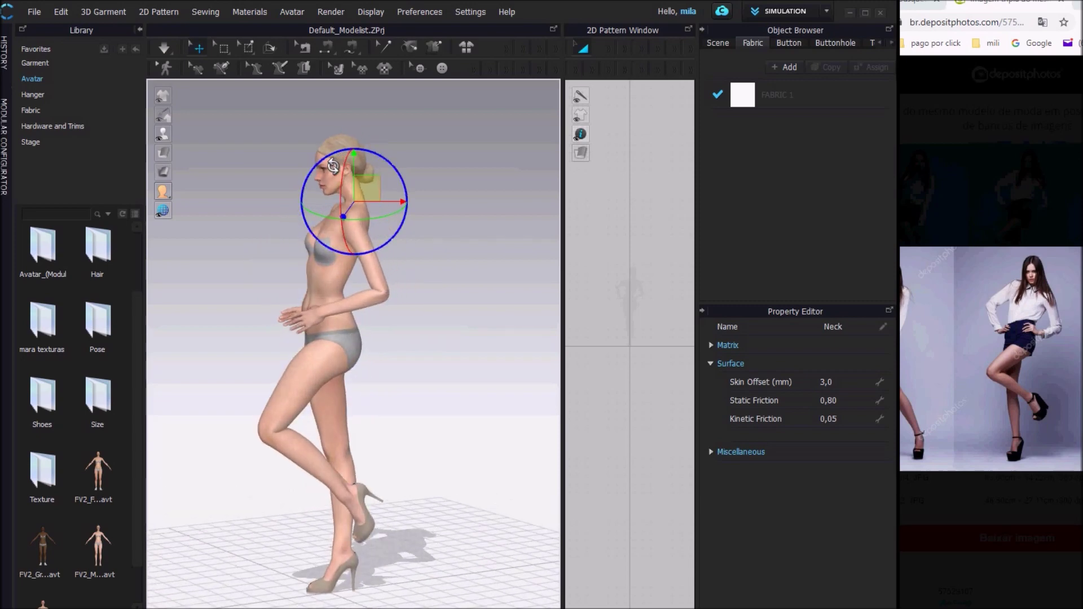
pyautogui.moveTo(341, 162); pyautogui.dragTo(481, 326, button='right')
pyautogui.click(446, 230)
# Select the Right_Shoulder joint and slightly adjust the shoulder's position
pyautogui.hotkey('shift', 'x')
pyautogui.click(344, 238)
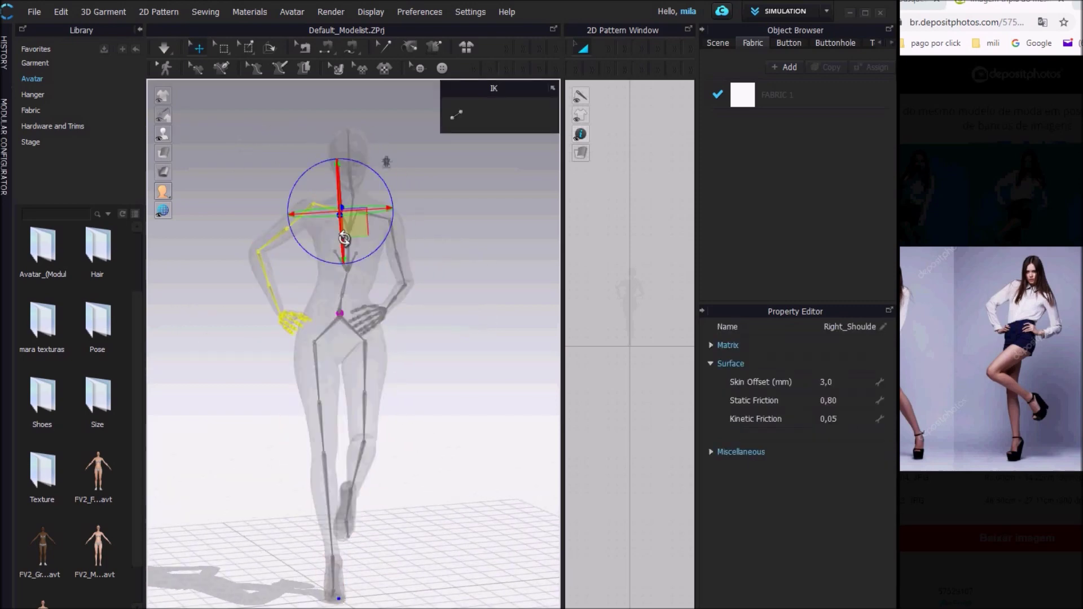
pyautogui.hotkey('shift', 'x')
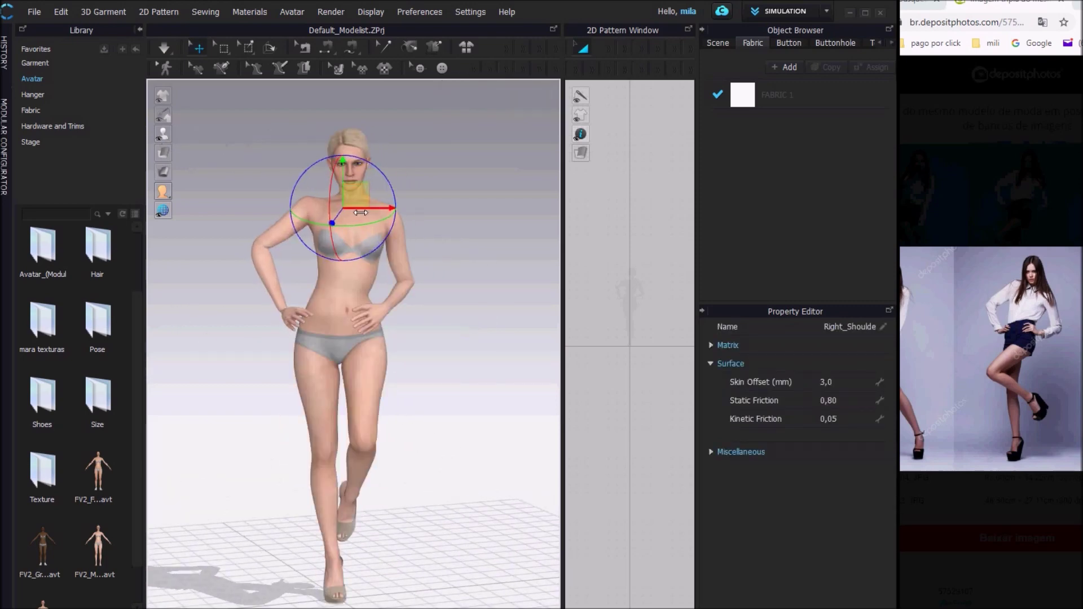
pyautogui.click(471, 267)
pyautogui.moveTo(479, 282); pyautogui.dragTo(418, 290, button='right')
# Select the Spine1 joint and lean the avatar's upper body slightly backward
pyautogui.hotkey('shift', 'x')
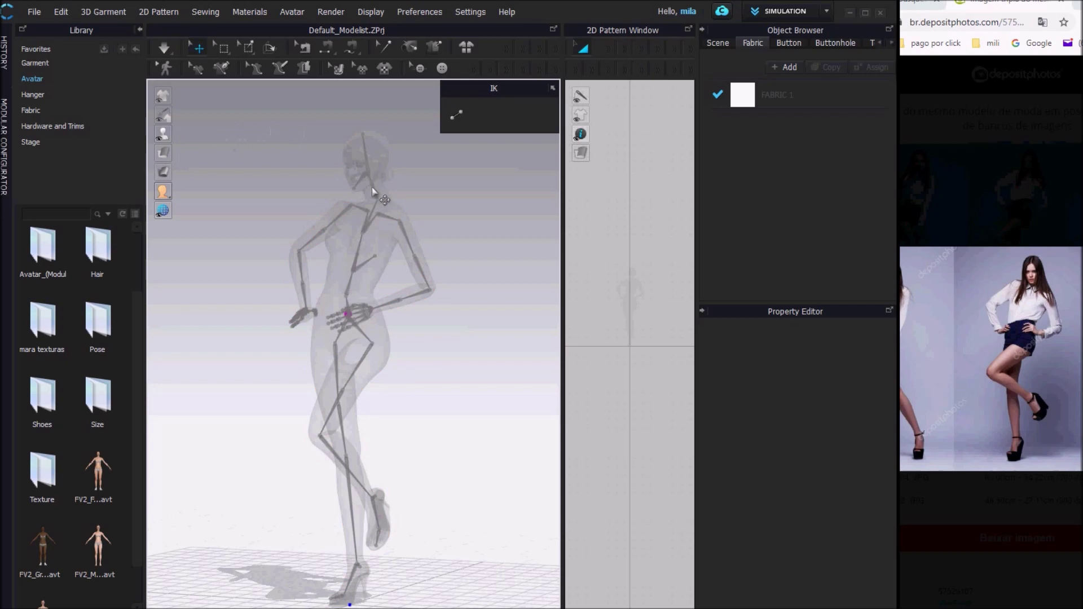
pyautogui.click(365, 186)
pyautogui.click(253, 172)
pyautogui.click(239, 134)
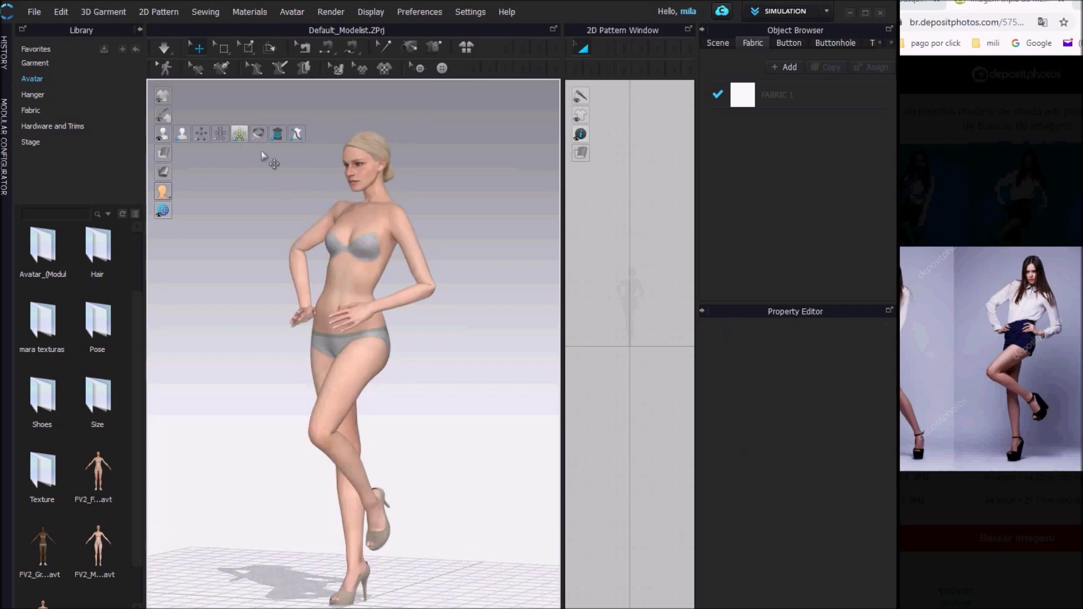
pyautogui.click(237, 135)
pyautogui.click(361, 292)
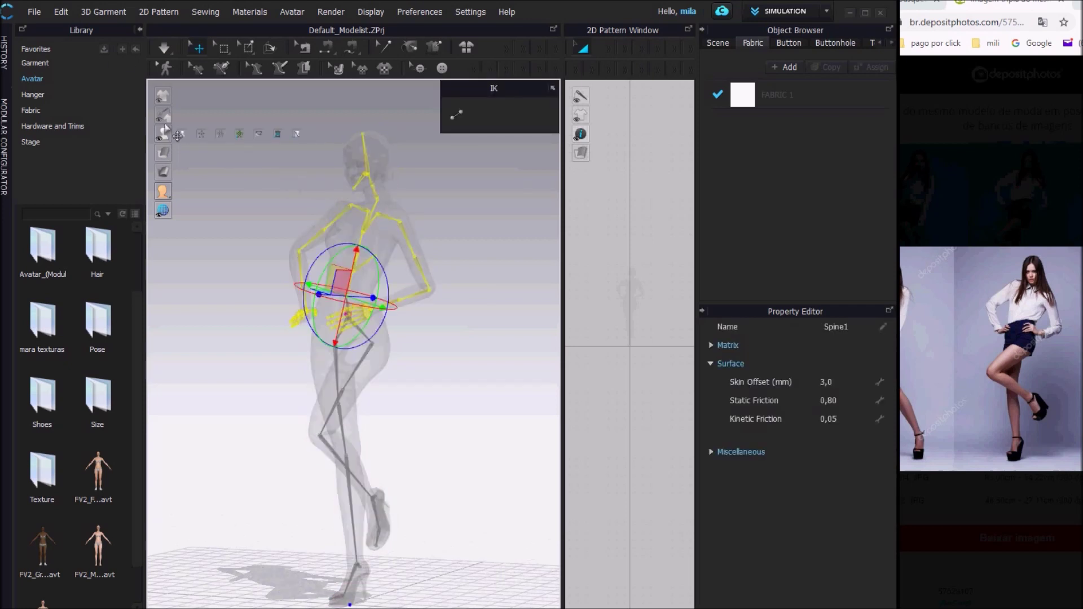
pyautogui.hotkey('shift', 'x')
# Select the Neck1 joint and rotate it to turn the avatar's head
pyautogui.click(228, 141)
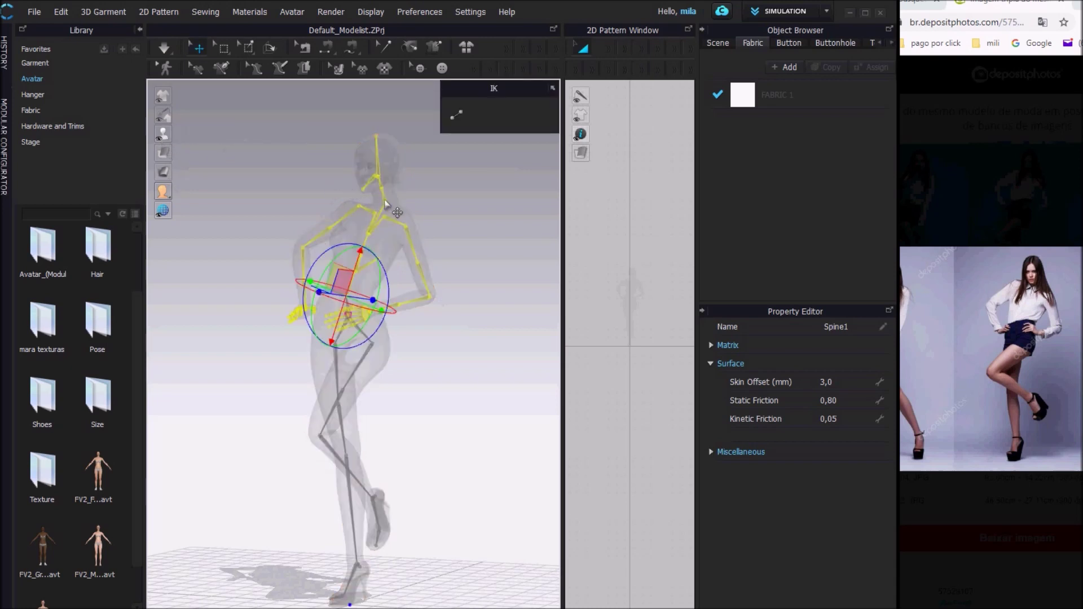
pyautogui.click(382, 191)
pyautogui.hotkey('shift', 'x')
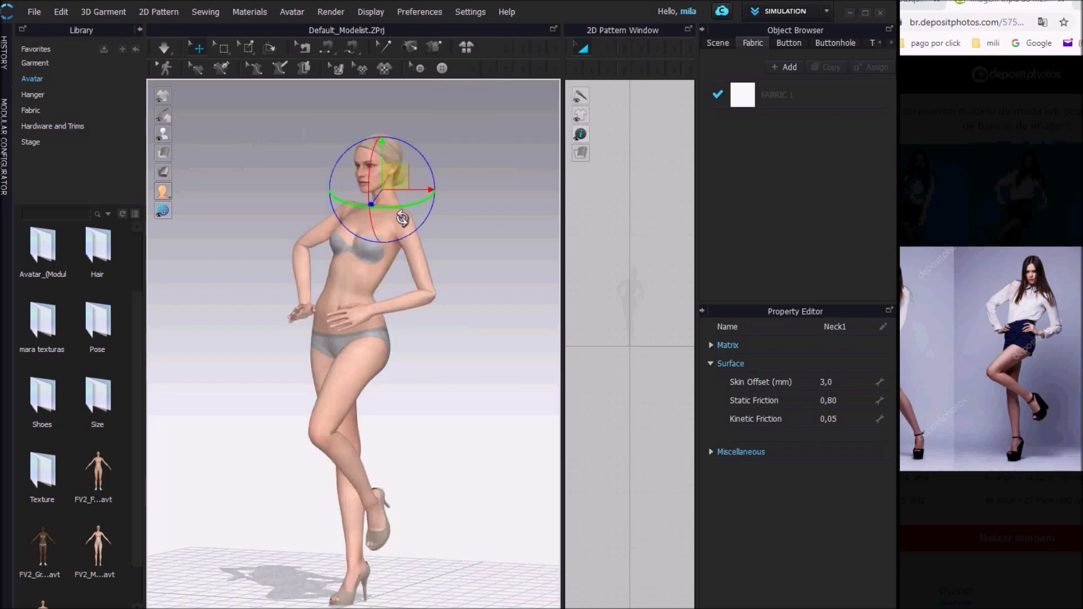
pyautogui.moveTo(373, 191); pyautogui.dragTo(553, 288, button='right')
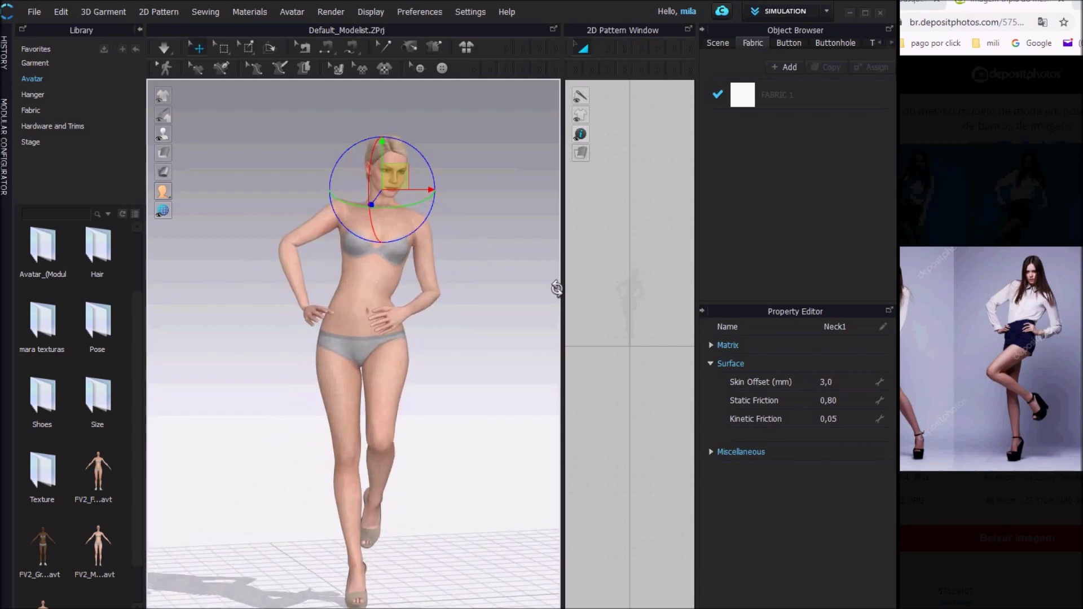
# Select the Right_ForeArm joint and adjust the right forearm to bring the hand toward the hip
pyautogui.click(170, 133)
pyautogui.hotkey('shift', 'x')
pyautogui.click(288, 248)
pyautogui.hotkey('shift', 'x')
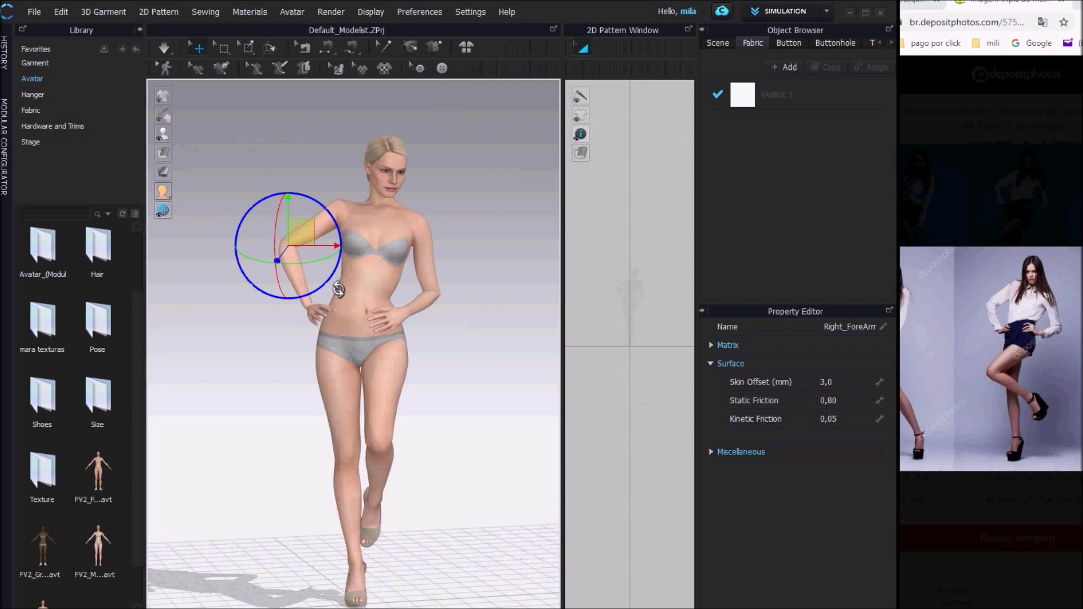
pyautogui.moveTo(333, 309); pyautogui.dragTo(223, 322, button='right')
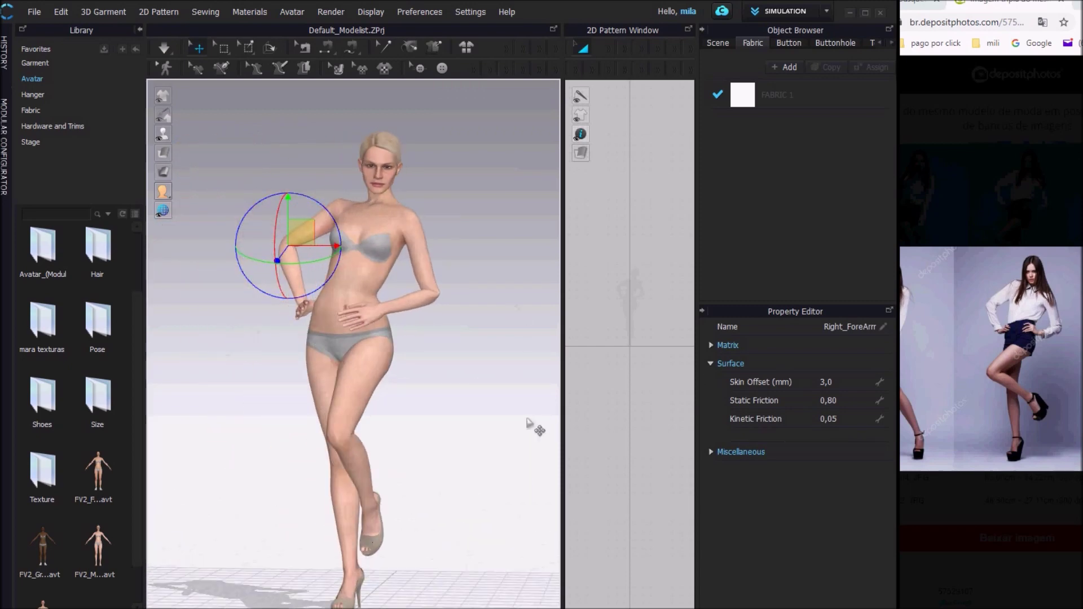
pyautogui.click(486, 406)
pyautogui.moveTo(485, 406); pyautogui.dragTo(432, 401, button='right')
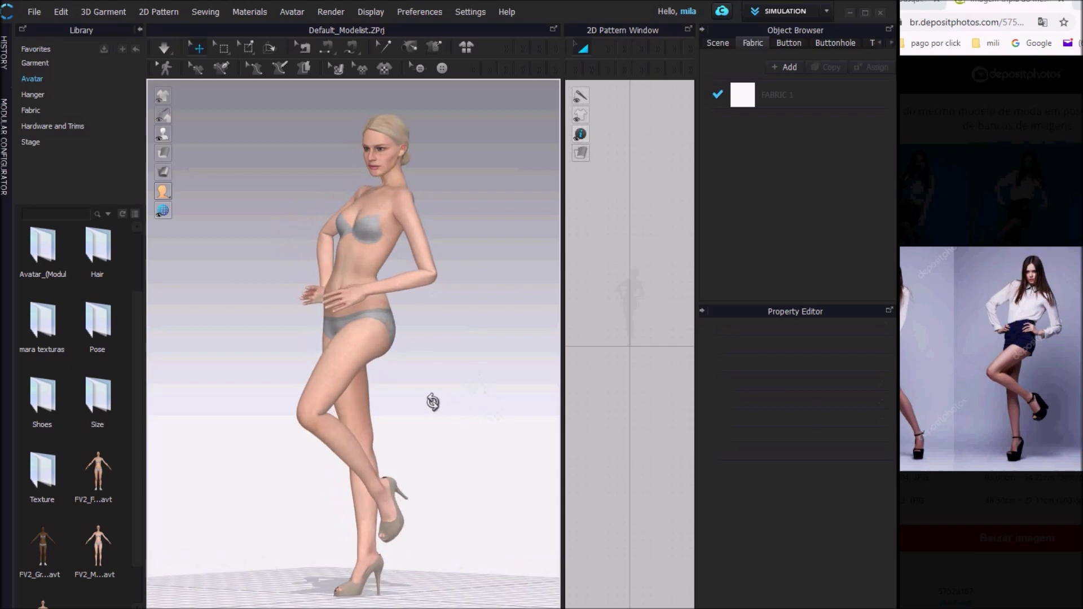
# Reselect the Neck1 joint and refine the neck's rotation, checking the result from several angles
pyautogui.click(240, 134)
pyautogui.click(390, 171)
pyautogui.click(239, 133)
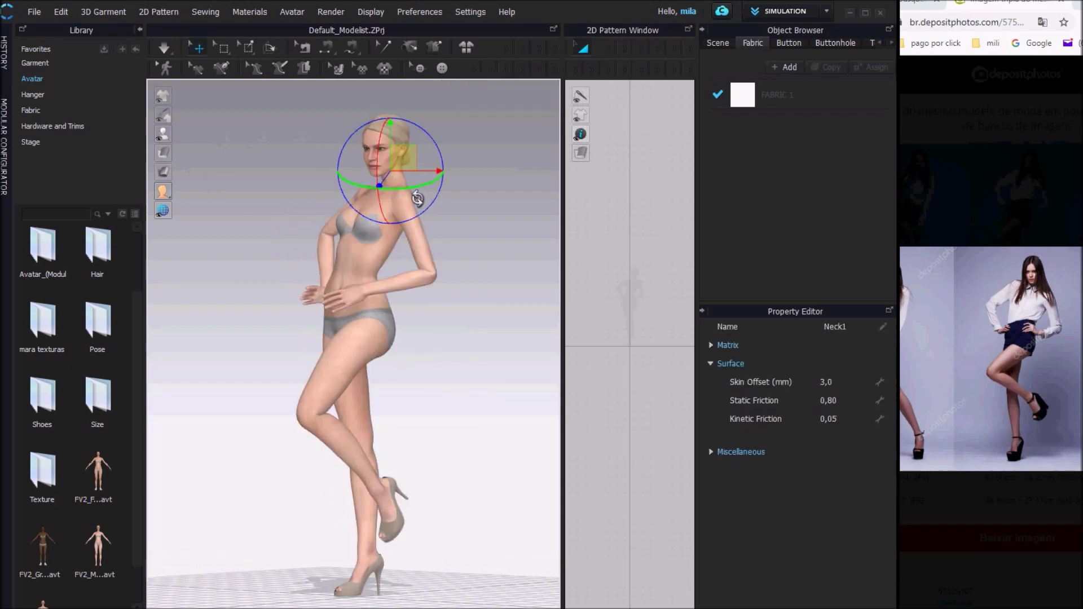
pyautogui.click(495, 314)
pyautogui.moveTo(495, 314); pyautogui.dragTo(576, 327, button='right')
pyautogui.moveTo(494, 492); pyautogui.dragTo(414, 490, button='right')
# Select the jaw joint in the skeleton and examine the avatar's face up close from the front
pyautogui.click(238, 136)
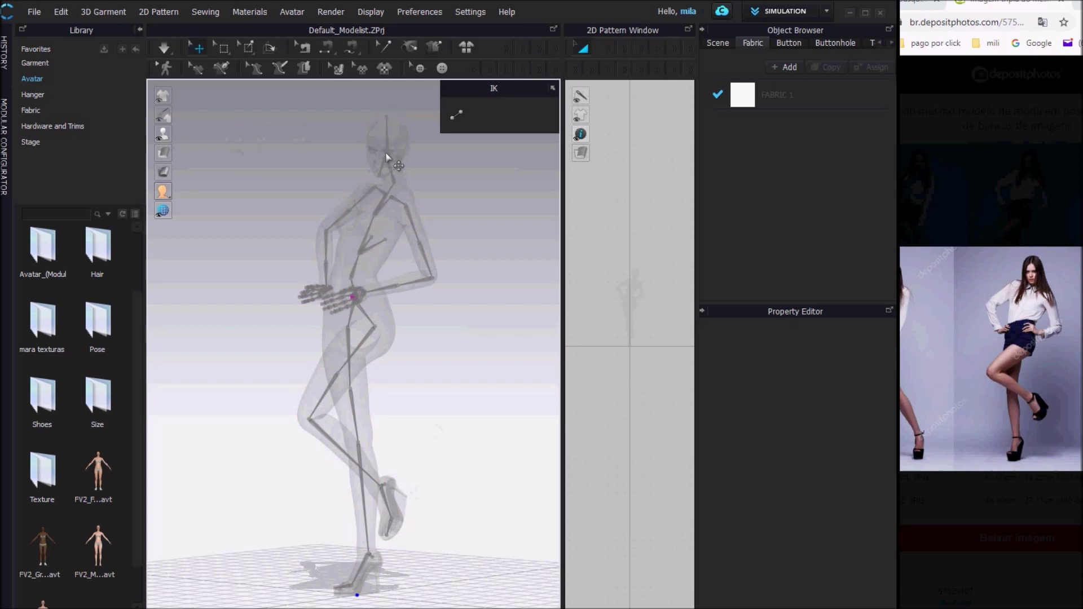
pyautogui.click(380, 175)
pyautogui.click(389, 176)
pyautogui.click(386, 156)
pyautogui.moveTo(163, 134)
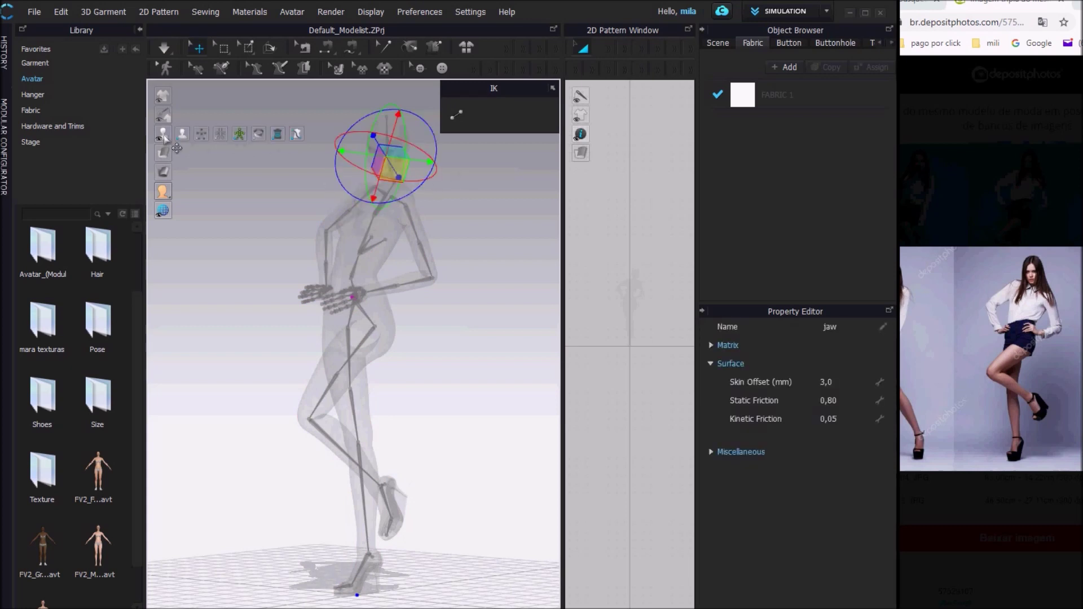
pyautogui.click(238, 135)
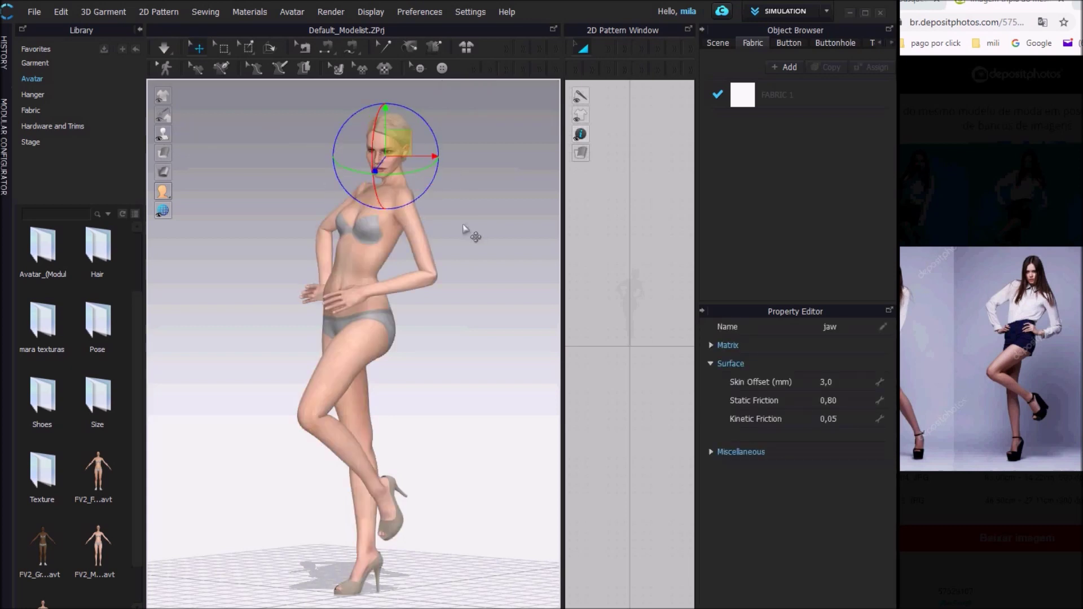
pyautogui.scroll(10, 411, 368)
pyautogui.moveTo(407, 256); pyautogui.dragTo(408, 259)
pyautogui.moveTo(502, 292); pyautogui.dragTo(544, 312, button='right')
# Select the Head joint in the close view of the face and adjust the head's tilt
pyautogui.moveTo(163, 133)
pyautogui.click(238, 136)
pyautogui.click(529, 255)
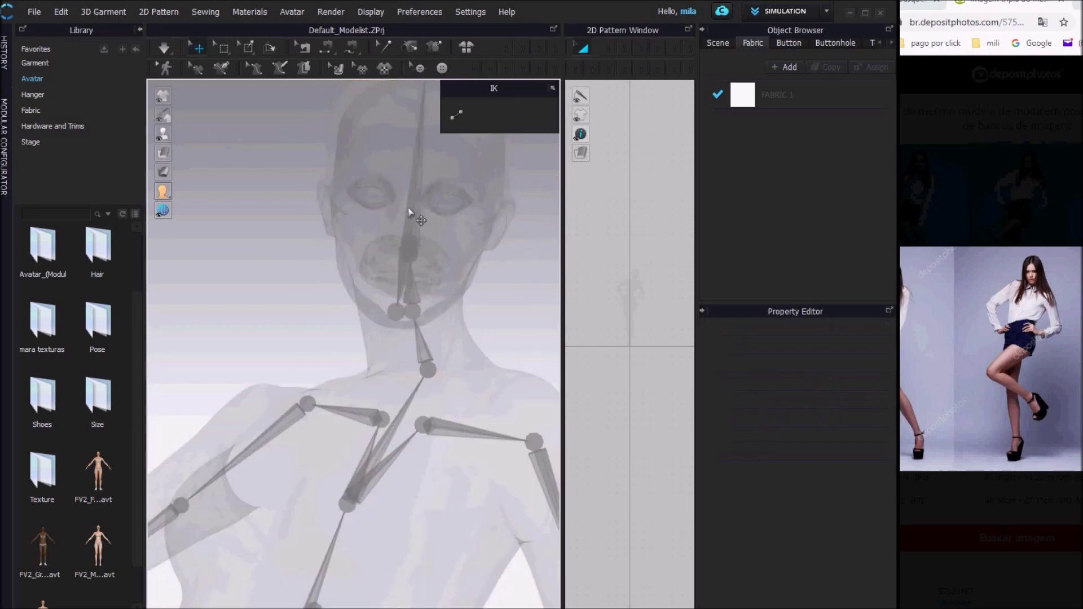
pyautogui.click(411, 246)
pyautogui.moveTo(162, 133)
pyautogui.click(239, 135)
pyautogui.click(239, 135)
pyautogui.click(412, 239)
pyautogui.click(244, 138)
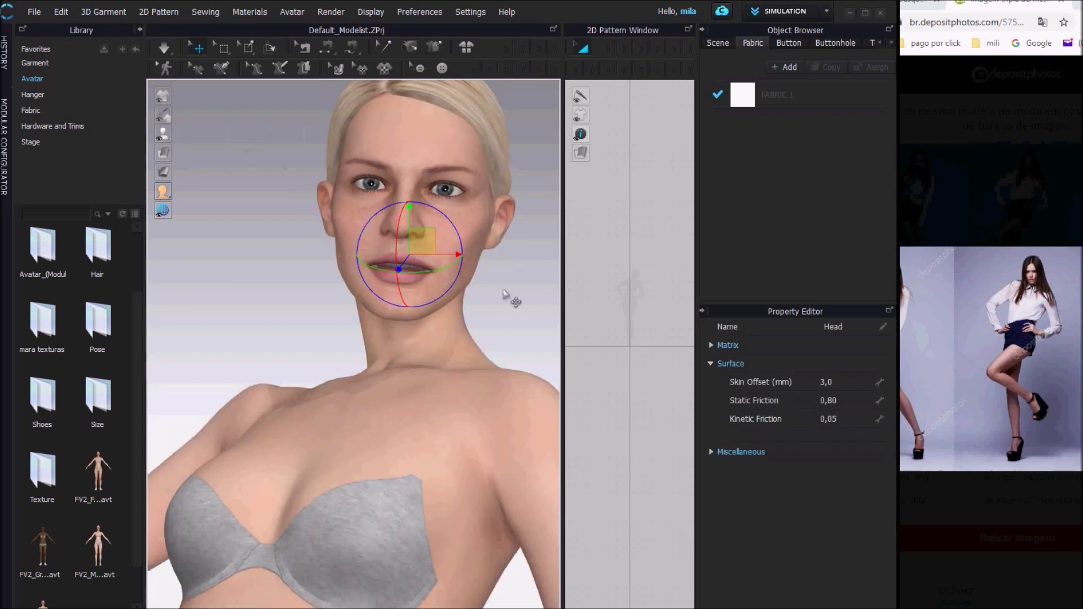
pyautogui.click(499, 327)
# Examine the avatar's full pose in a three-quarter view to compare it with the reference photo
pyautogui.scroll(-5, 499, 327)
pyautogui.moveTo(487, 336); pyautogui.dragTo(430, 360, button='right')
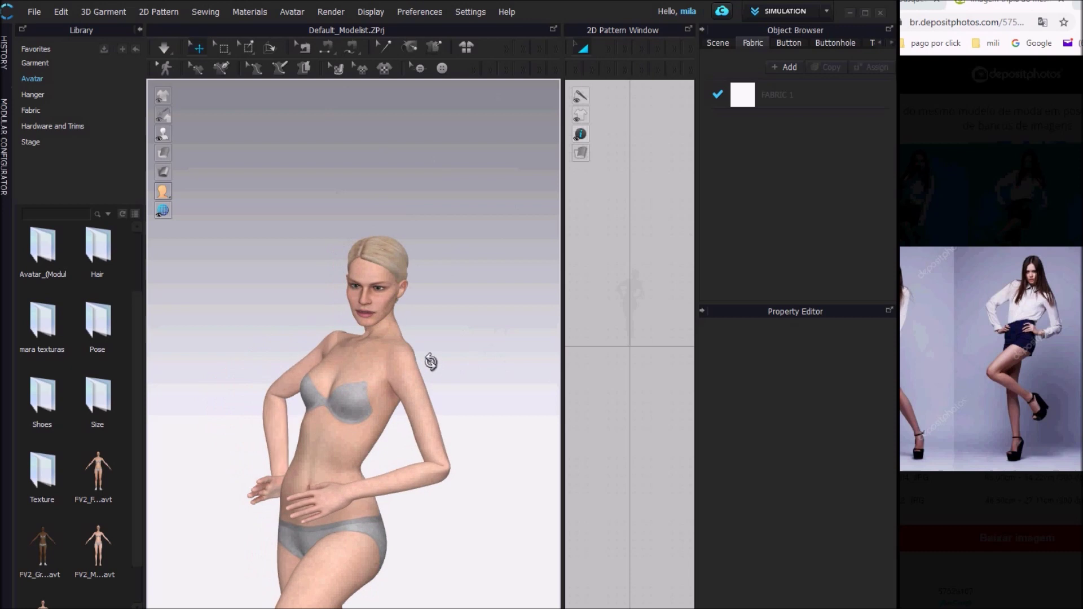
pyautogui.moveTo(431, 360); pyautogui.dragTo(449, 252, button='middle')
pyautogui.scroll(-3, 437, 269)
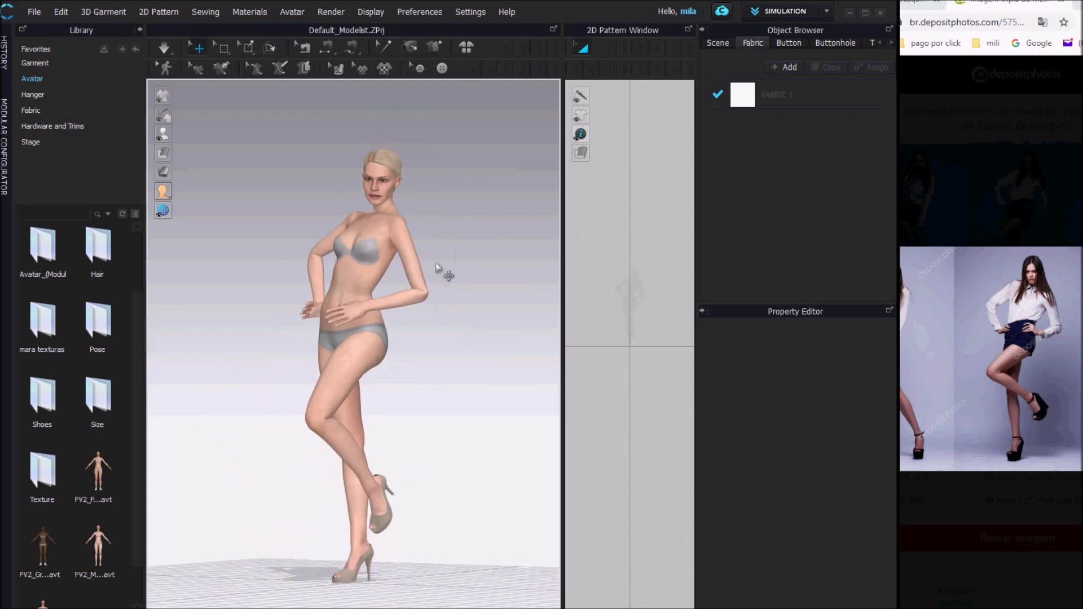
pyautogui.click(163, 135)
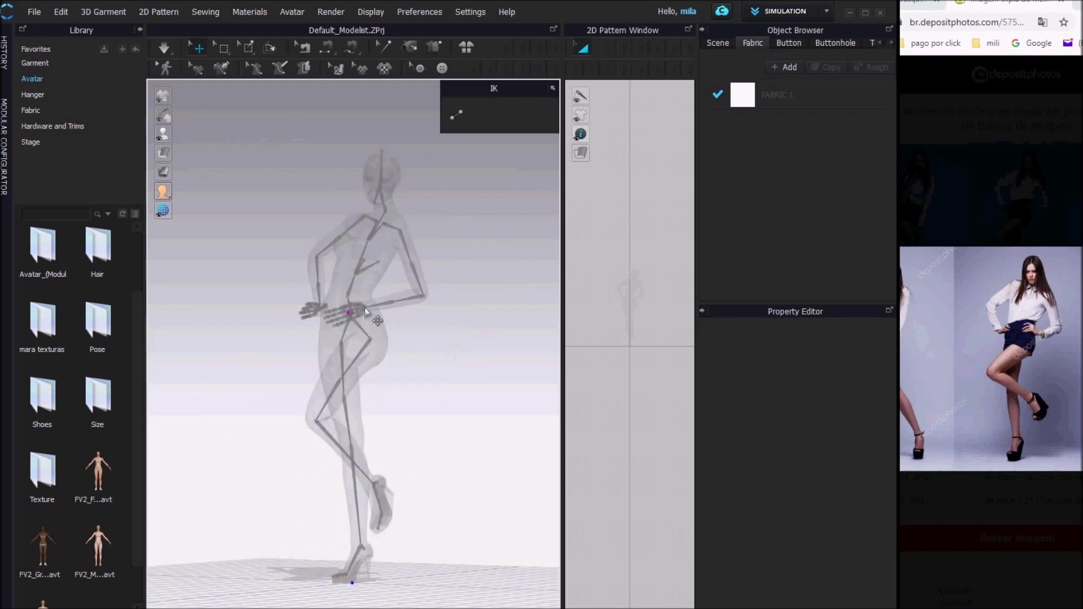
pyautogui.moveTo(424, 297); pyautogui.dragTo(184, 105, button='right')
pyautogui.moveTo(163, 134)
pyautogui.click(239, 135)
# Select the left hand's index finger joint in a close view and bend the finger
pyautogui.moveTo(423, 248); pyautogui.dragTo(360, 326, button='right')
pyautogui.scroll(2, 345, 326)
pyautogui.scroll(5, 345, 330)
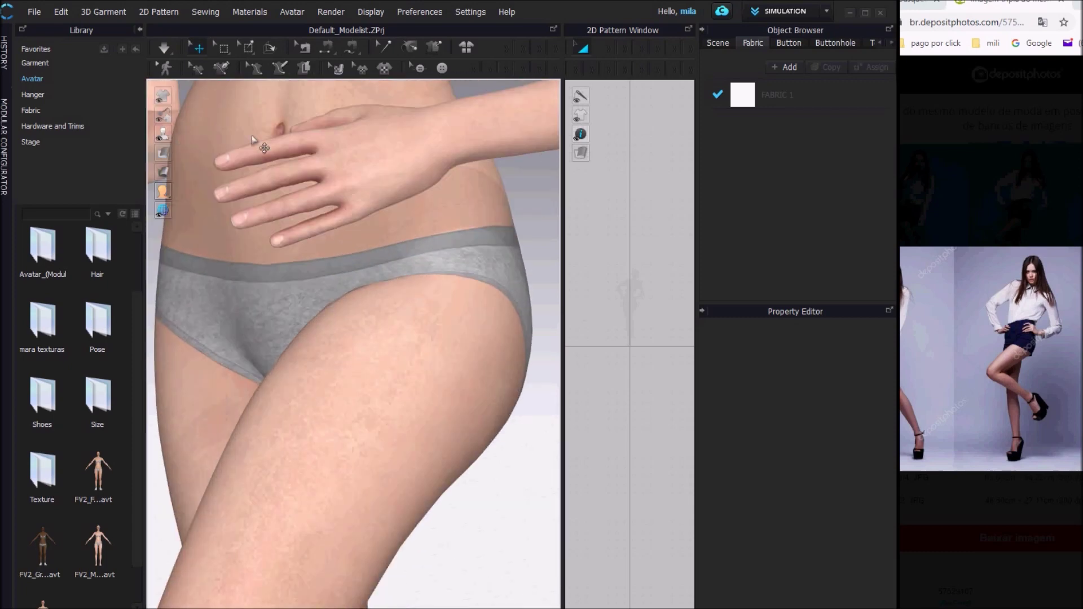
pyautogui.click(305, 149)
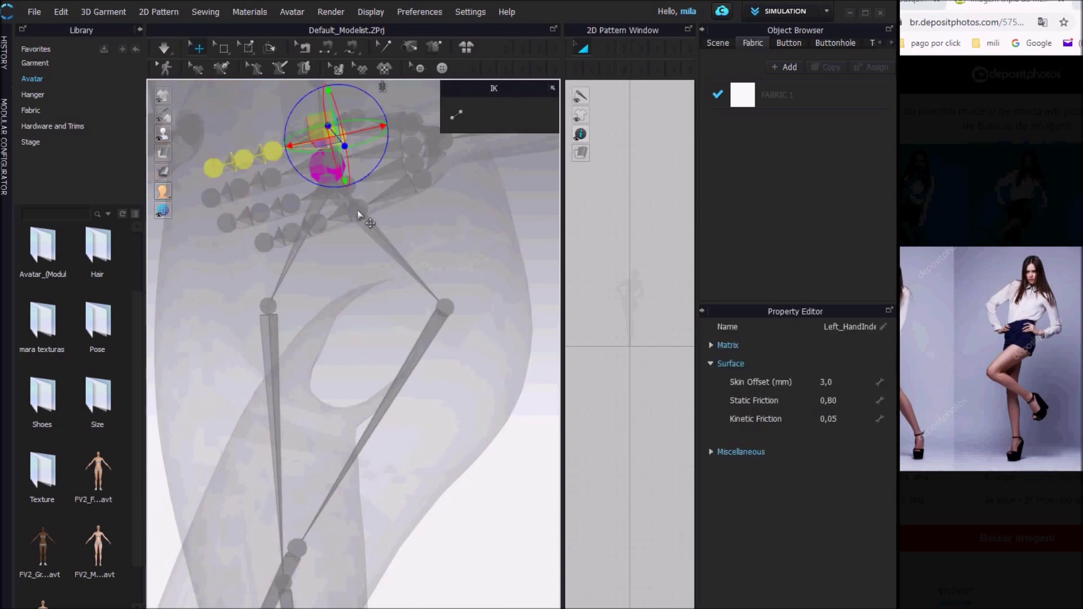
pyautogui.click(163, 134)
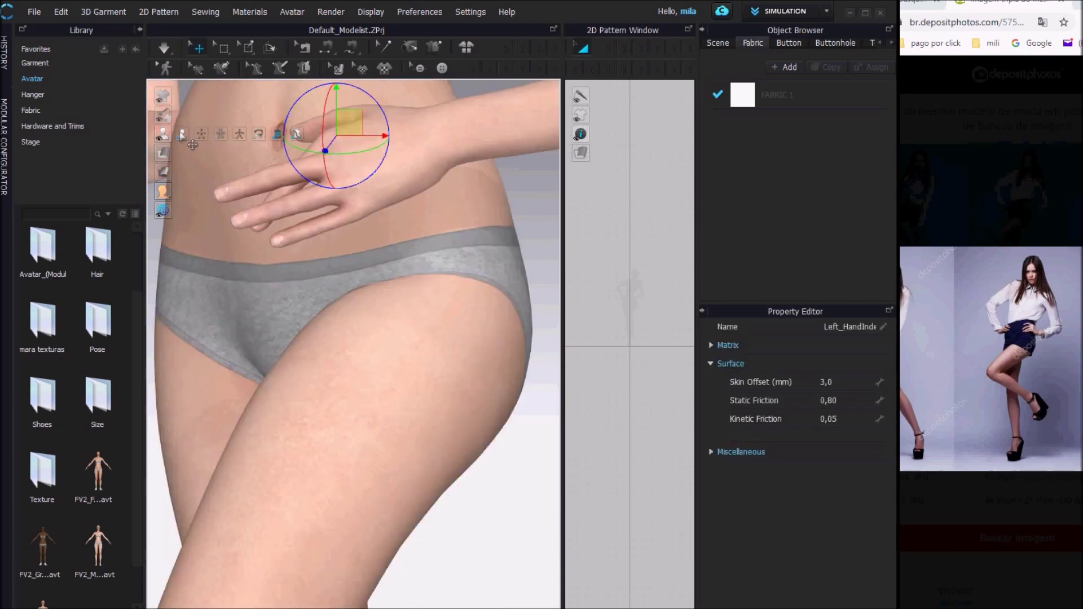
# Select the left hand's index finger joint in the skeleton again and bend the finger down towards the hip
pyautogui.click(239, 135)
pyautogui.click(502, 240)
pyautogui.click(357, 213)
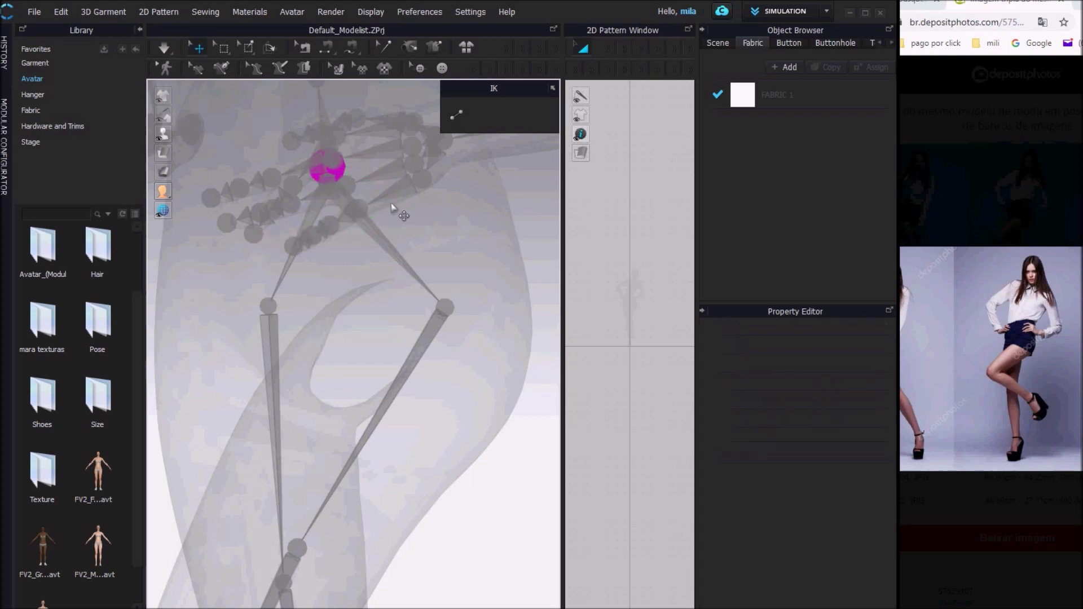
pyautogui.click(367, 198)
pyautogui.moveTo(359, 183); pyautogui.dragTo(348, 188)
pyautogui.click(539, 232)
pyautogui.click(329, 165)
pyautogui.click(511, 253)
pyautogui.click(308, 190)
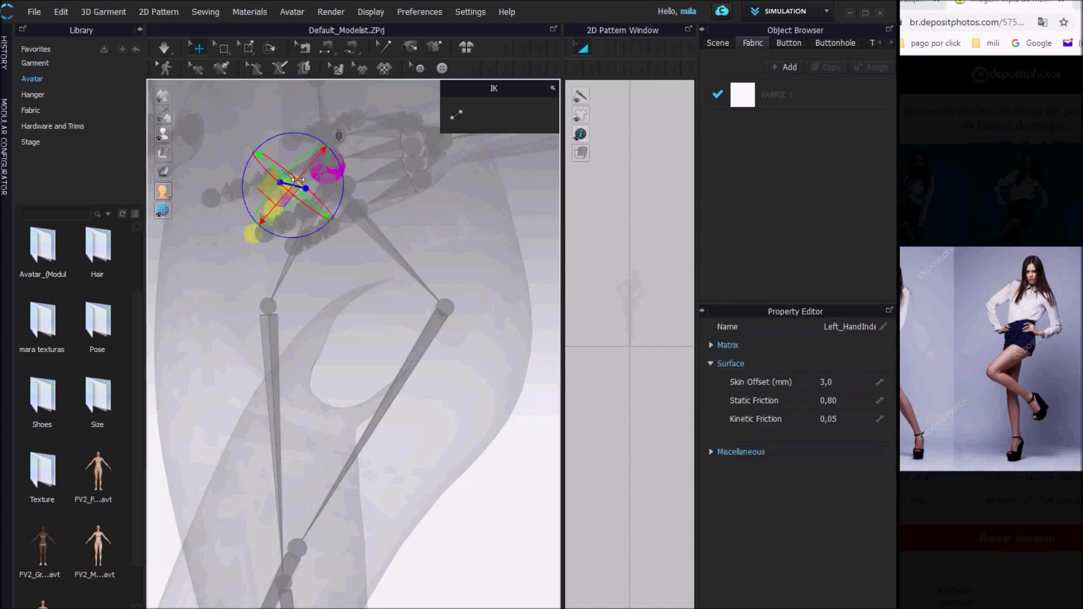
pyautogui.hotkey('shift', 'x')
pyautogui.hotkey('shift', 'x')
# Bend the left hand's middle finger at its base joint and adjust the ring finger to follow the same curve
pyautogui.click(533, 217)
pyautogui.click(327, 167)
pyautogui.hotkey('shift', 'x')
pyautogui.moveTo(353, 111); pyautogui.dragTo(337, 137)
pyautogui.moveTo(346, 177); pyautogui.dragTo(293, 195)
pyautogui.hotkey('shift', 'x')
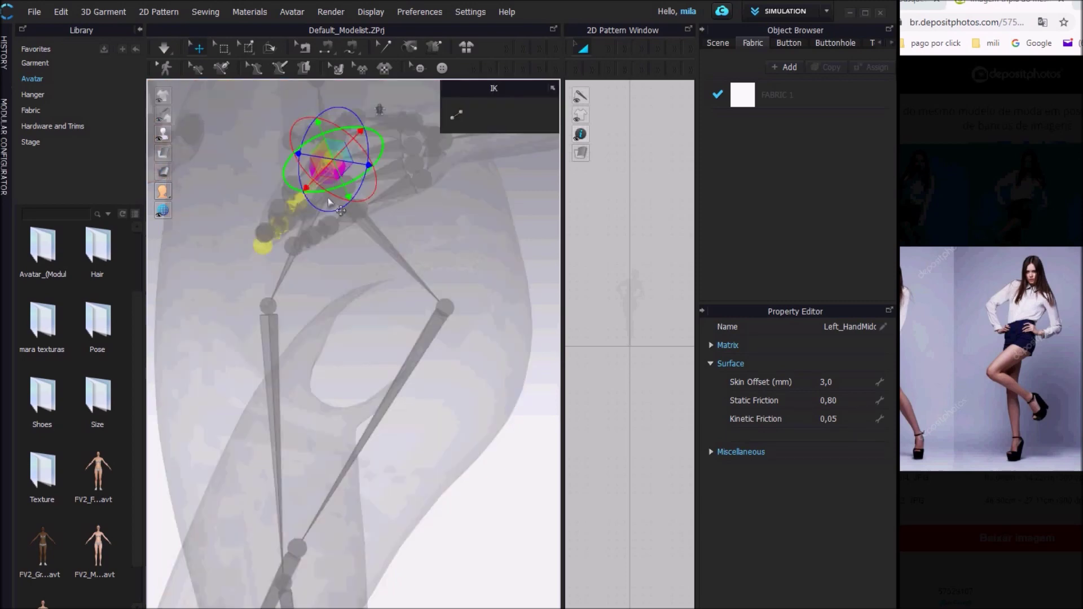
pyautogui.click(369, 212)
pyautogui.hotkey('shift', 'x')
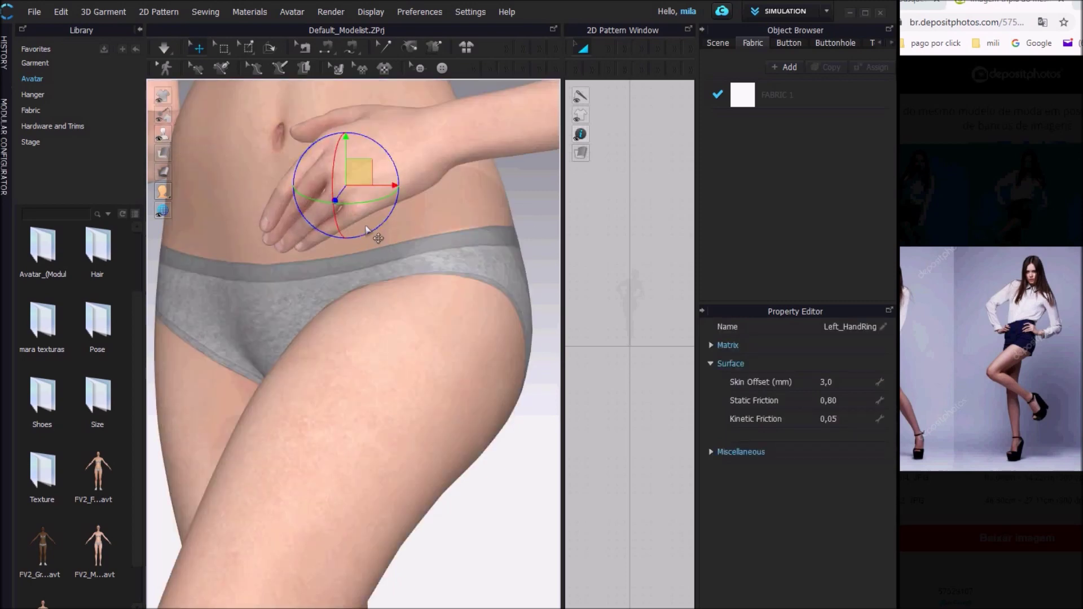
pyautogui.hotkey('shift', 'x')
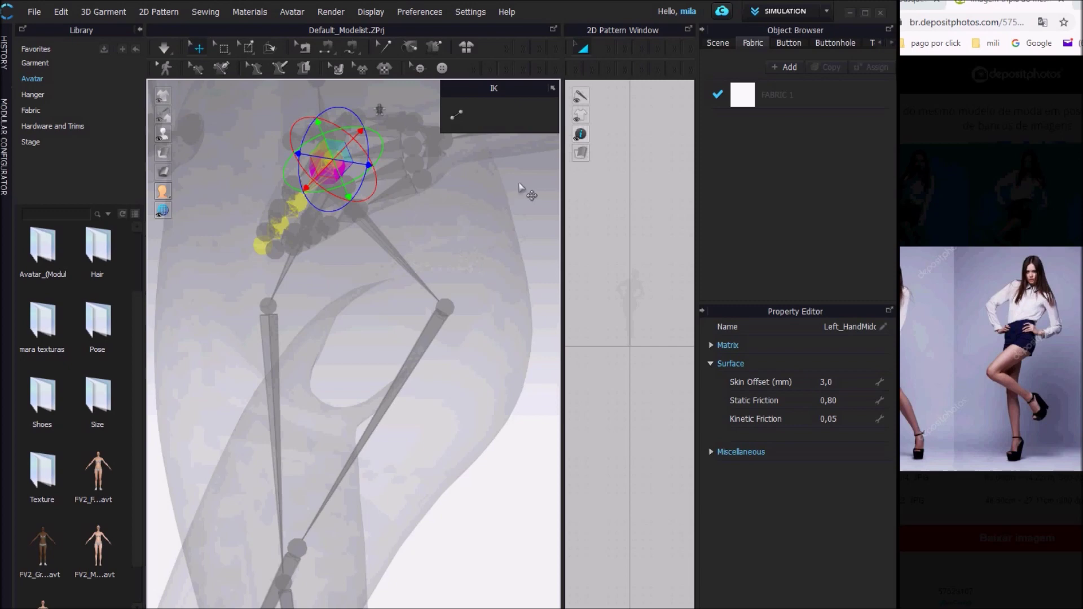
# Reselect the left index finger joint and spread the finger slightly away from the middle finger
pyautogui.click(519, 186)
pyautogui.click(322, 148)
pyautogui.moveTo(162, 134)
pyautogui.click(267, 134)
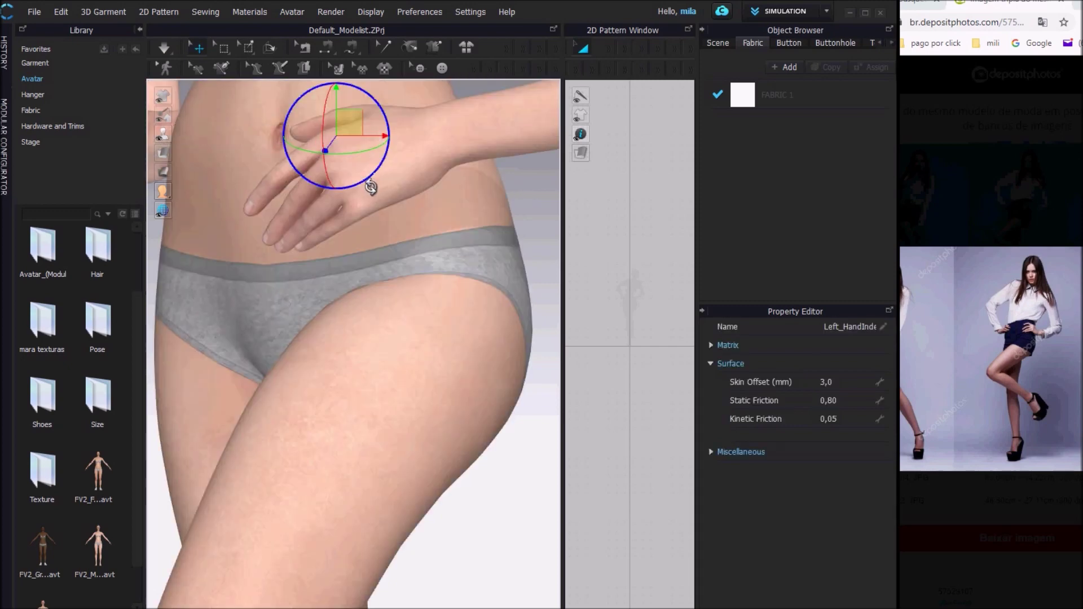
pyautogui.click(537, 195)
# Select the right hand's index finger joint and rotate the finger in a close view of the hand
pyautogui.scroll(5, 450, 271)
pyautogui.moveTo(307, 285); pyautogui.dragTo(464, 372, button='right')
pyautogui.scroll(-5, 324, 276)
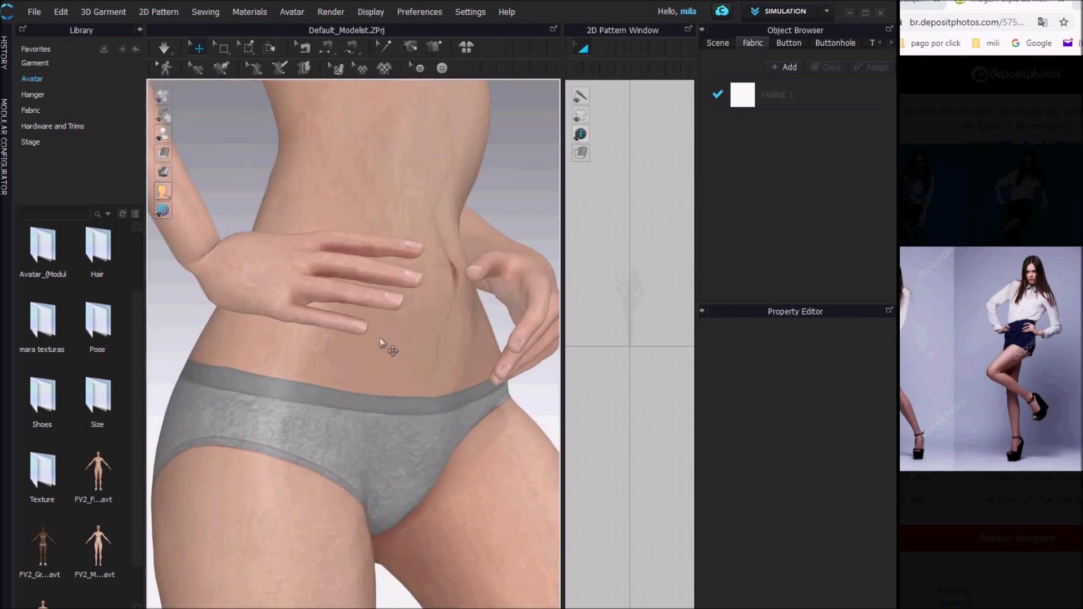
pyautogui.scroll(-2, 385, 351)
pyautogui.moveTo(162, 134)
pyautogui.click(240, 134)
pyautogui.click(286, 208)
pyautogui.click(240, 134)
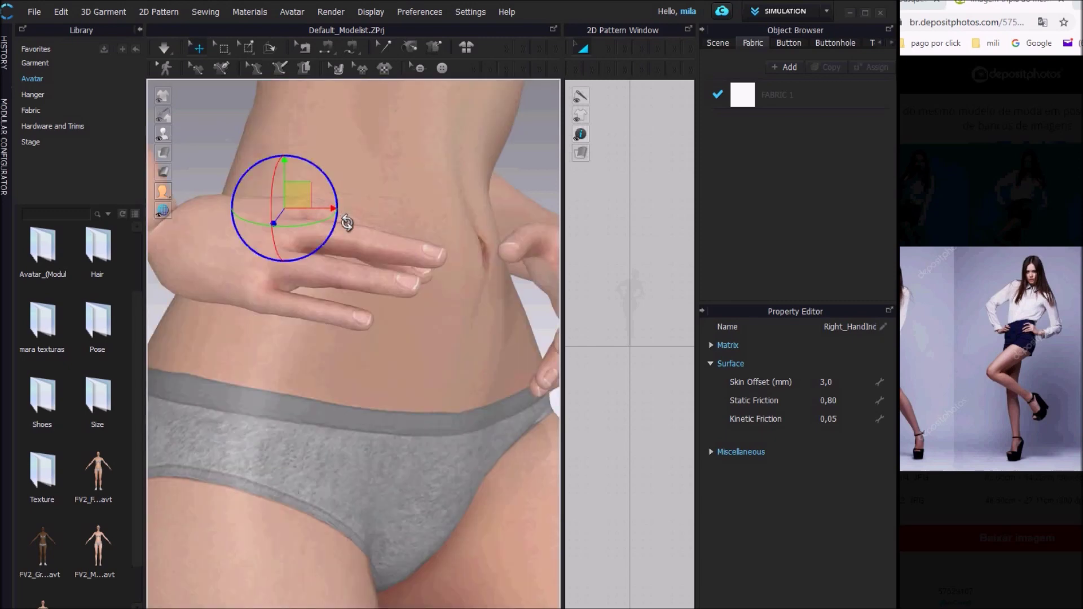
pyautogui.moveTo(339, 239)
pyautogui.mouseDown(button='right')
pyautogui.moveTo(374, 273)
pyautogui.moveTo(338, 254)
pyautogui.mouseUp(button='right')
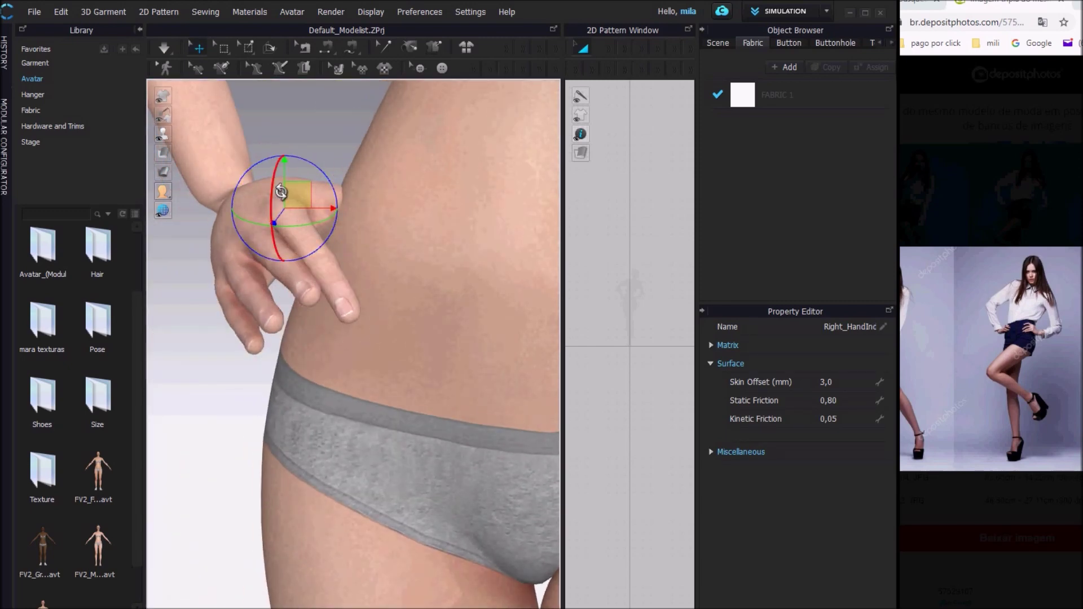
pyautogui.moveTo(329, 244); pyautogui.dragTo(347, 243)
# Select the right hand's middle finger joint and rotate it towards the index finger
pyautogui.moveTo(162, 133)
pyautogui.click(241, 135)
pyautogui.click(258, 233)
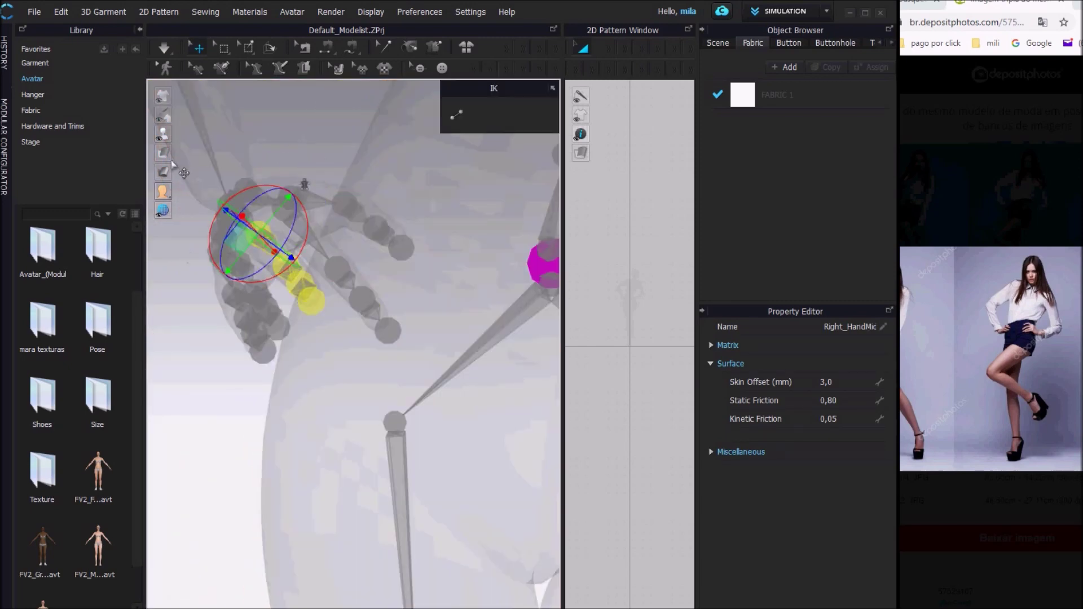
pyautogui.click(240, 134)
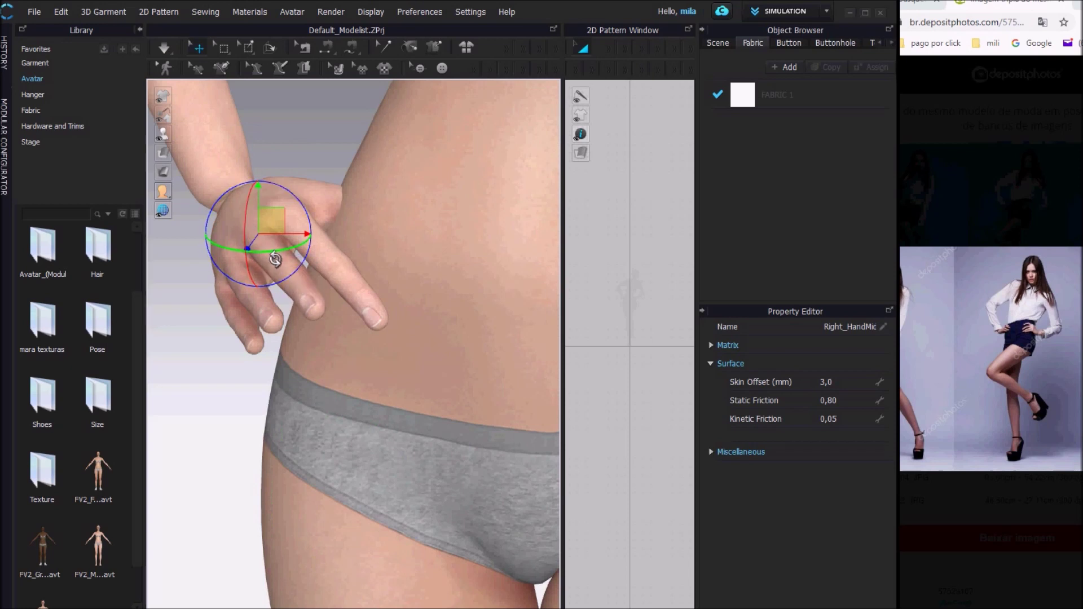
# Select the right hand's ring finger joint and rotate it in line with the neighbouring fingers
pyautogui.click(239, 135)
pyautogui.click(239, 278)
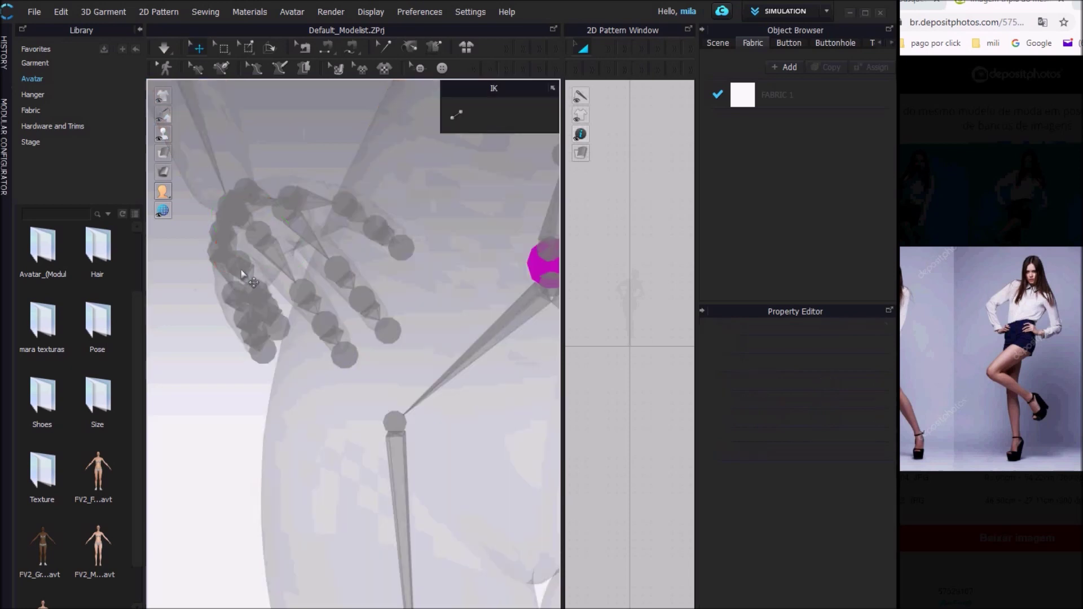
pyautogui.moveTo(239, 278); pyautogui.dragTo(270, 362, button='right')
pyautogui.click(283, 293)
pyautogui.moveTo(163, 134)
pyautogui.click(240, 135)
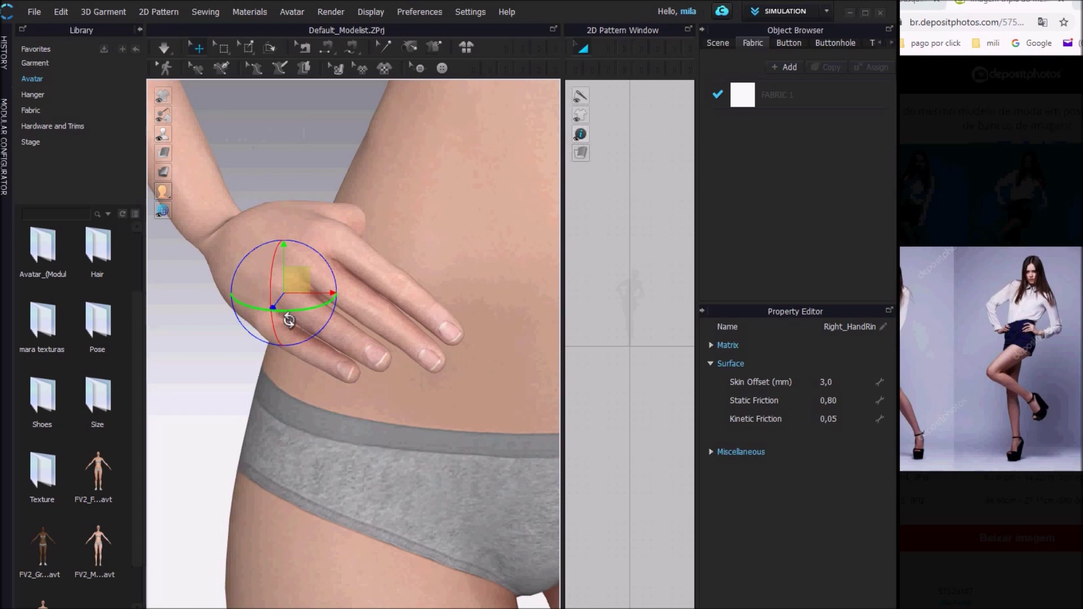
pyautogui.moveTo(310, 328); pyautogui.dragTo(451, 474, button='right')
# Select the right hand's little finger joint and rotate the finger to follow the other fingers
pyautogui.moveTo(163, 135)
pyautogui.click(239, 134)
pyautogui.click(277, 330)
pyautogui.hotkey('shift', 'x')
pyautogui.moveTo(479, 374); pyautogui.dragTo(327, 356, button='right')
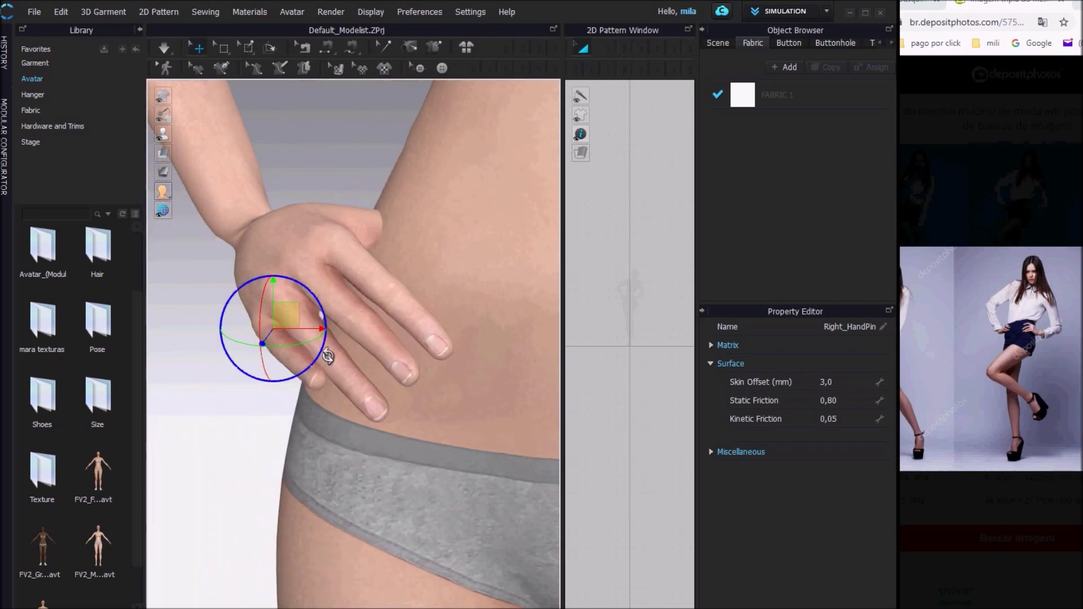
pyautogui.moveTo(325, 475); pyautogui.dragTo(321, 286, button='right')
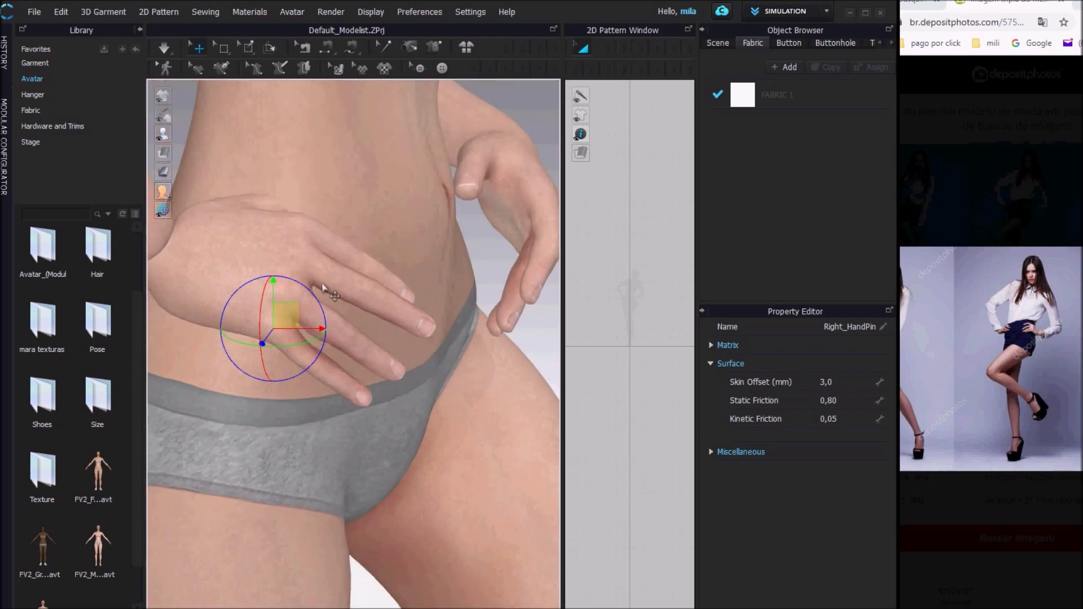
# Select a joint of the right thumb and rotate the thumb against the waist
pyautogui.moveTo(163, 134)
pyautogui.click(240, 135)
pyautogui.click(268, 212)
pyautogui.click(241, 137)
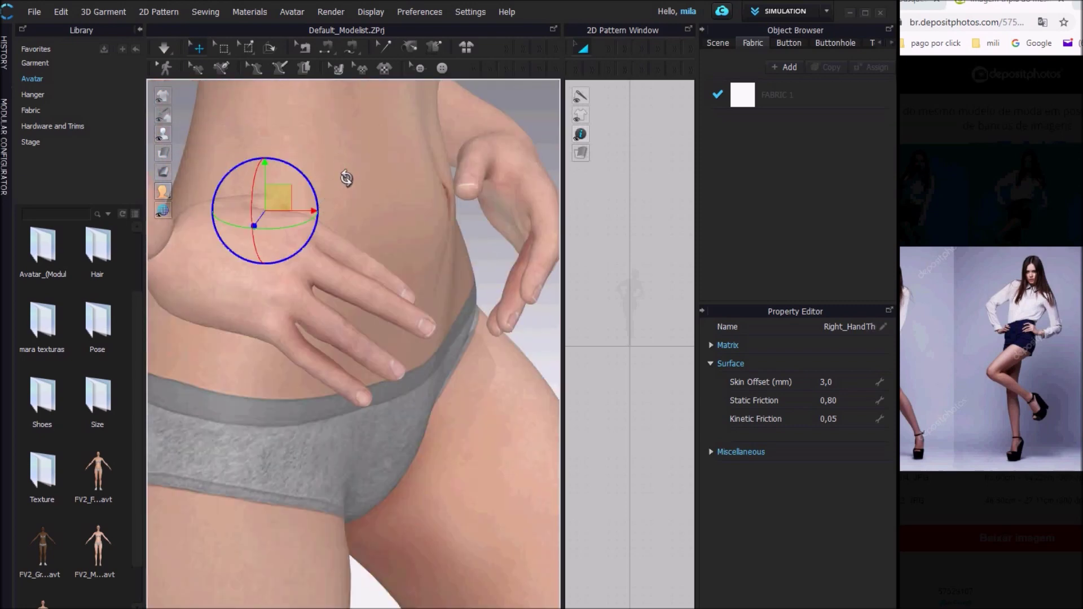
pyautogui.moveTo(280, 171); pyautogui.dragTo(310, 266, button='right')
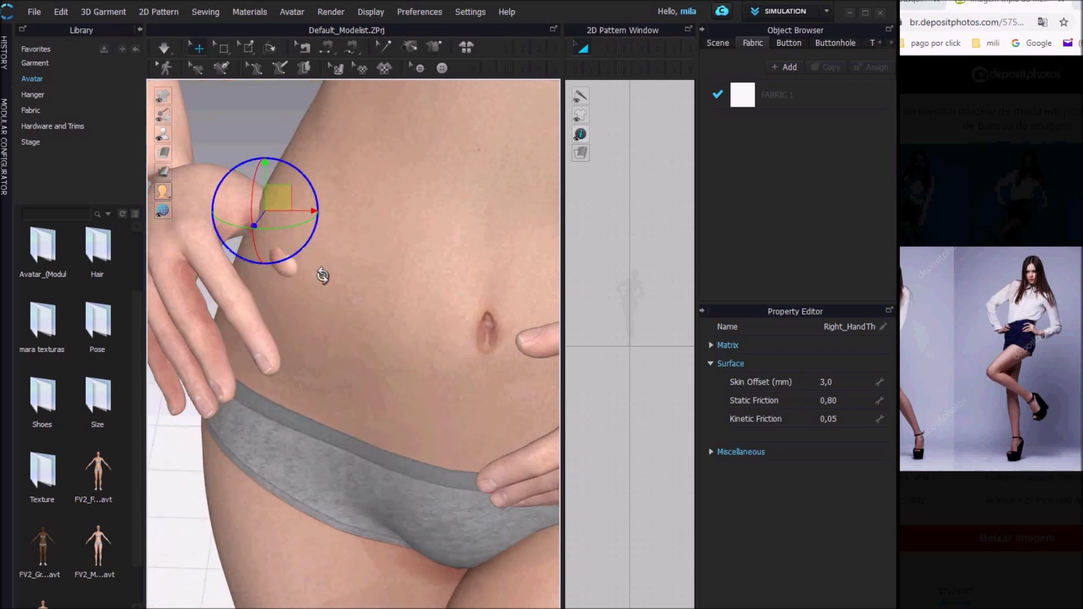
pyautogui.moveTo(305, 337)
pyautogui.mouseDown(button='right')
pyautogui.moveTo(444, 306)
pyautogui.moveTo(307, 330)
pyautogui.mouseUp(button='right')
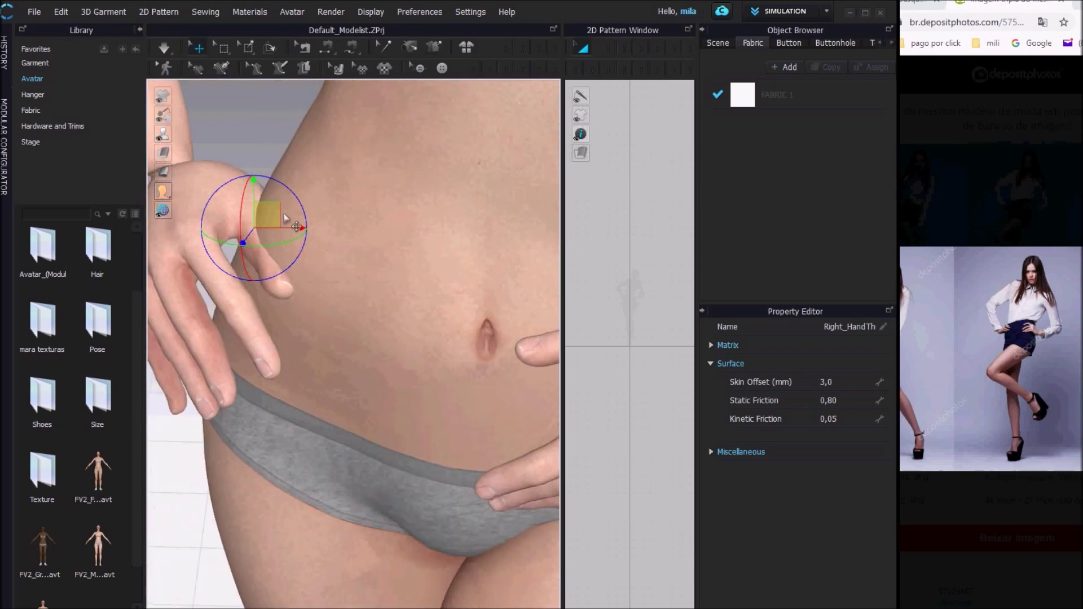
pyautogui.moveTo(270, 227); pyautogui.dragTo(282, 225)
# Select the right thumb's joint nearest the wrist and adjust how the thumb rests beside the waist
pyautogui.moveTo(163, 134)
pyautogui.click(239, 135)
pyautogui.click(223, 178)
pyautogui.click(240, 136)
pyautogui.moveTo(300, 308); pyautogui.dragTo(288, 231, button='right')
pyautogui.scroll(3, 316, 275)
pyautogui.moveTo(163, 134)
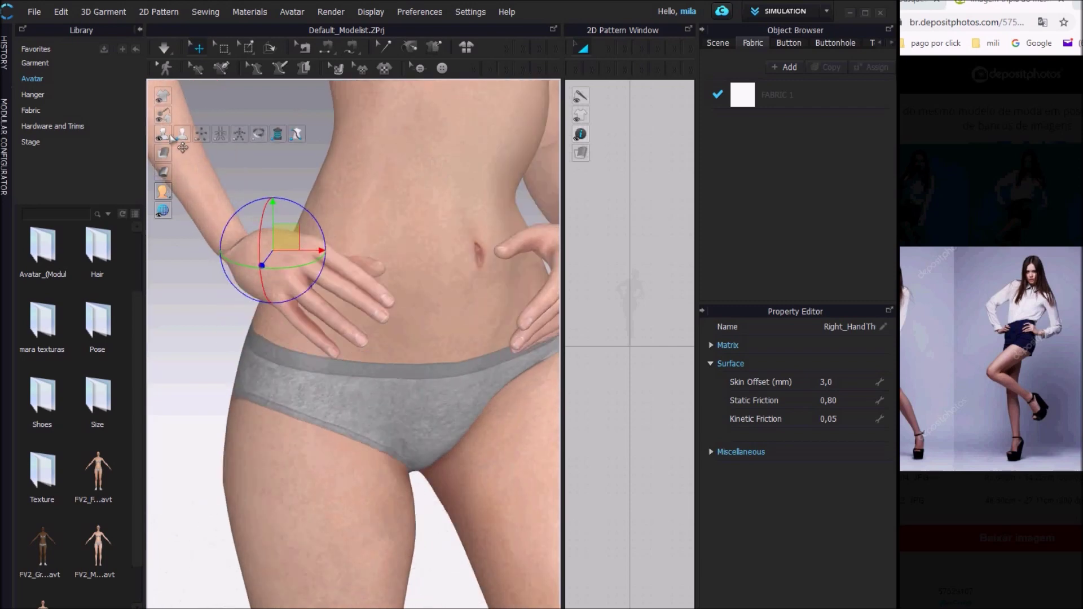
# Select the Right_Hand joint and rotate the hand at the wrist so the fingers point down to the hip
pyautogui.click(238, 135)
pyautogui.click(235, 252)
pyautogui.click(240, 132)
pyautogui.moveTo(285, 237); pyautogui.dragTo(282, 266)
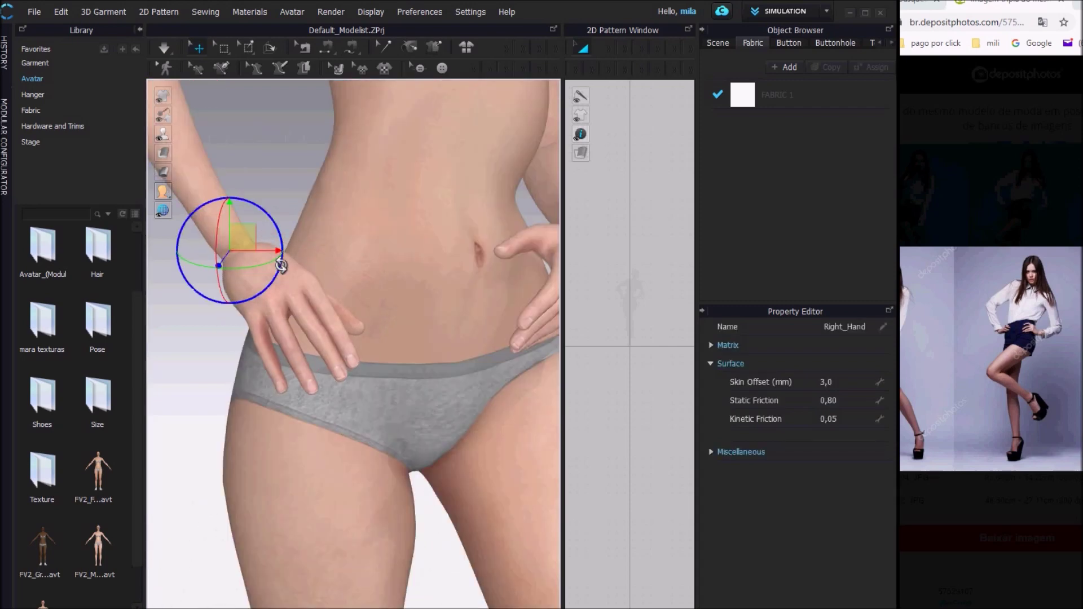
pyautogui.moveTo(282, 266); pyautogui.dragTo(307, 370, button='right')
pyautogui.moveTo(247, 246); pyautogui.dragTo(244, 248)
# Select the Right_ForeArm joint in a side view and rotate the forearm to bring the hand against the waist
pyautogui.moveTo(272, 295); pyautogui.dragTo(511, 342, button='right')
pyautogui.scroll(3, 428, 331)
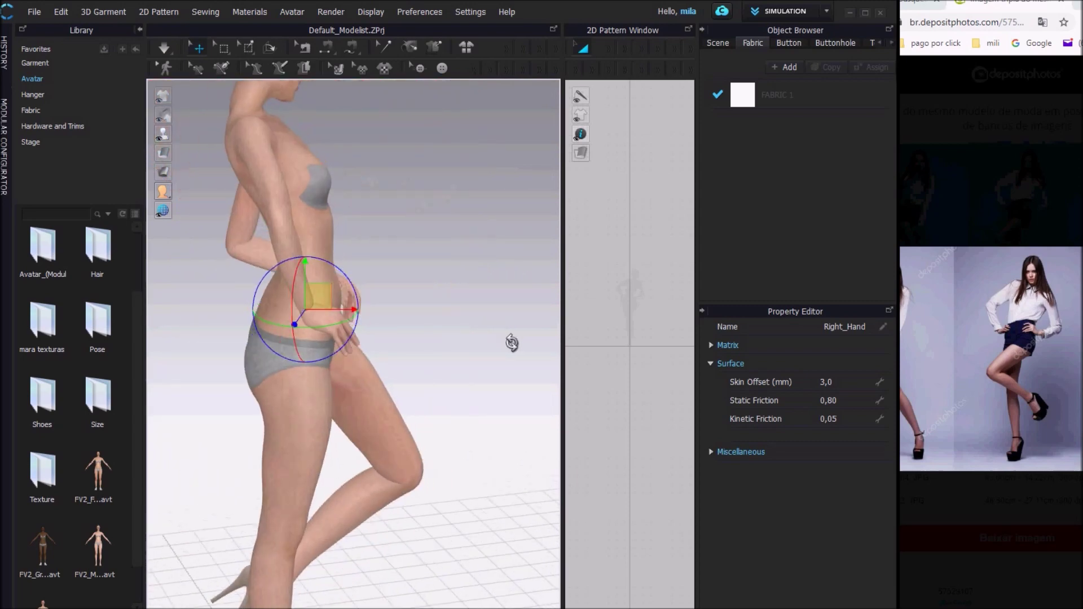
pyautogui.moveTo(163, 133)
pyautogui.click(240, 132)
pyautogui.click(302, 227)
pyautogui.click(294, 247)
pyautogui.click(276, 213)
pyautogui.click(240, 133)
pyautogui.moveTo(298, 202); pyautogui.dragTo(314, 263, button='right')
pyautogui.moveTo(314, 262); pyautogui.dragTo(323, 256)
pyautogui.scroll(-2, 357, 353)
pyautogui.moveTo(357, 353); pyautogui.dragTo(381, 336, button='right')
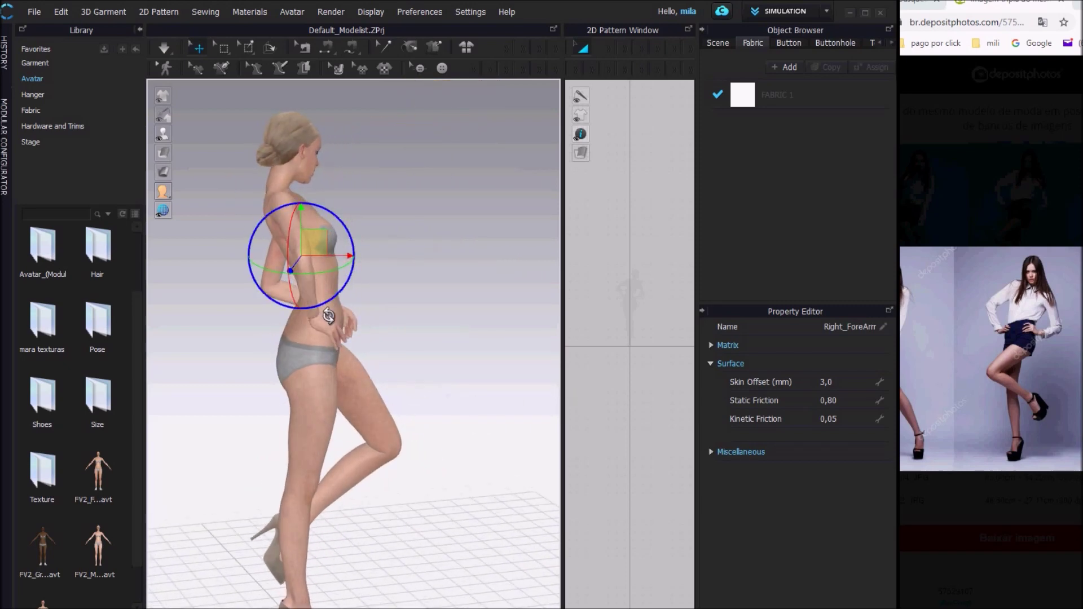
# Select the Right_Arm joint and swing the right upper arm outward from the torso
pyautogui.click(236, 135)
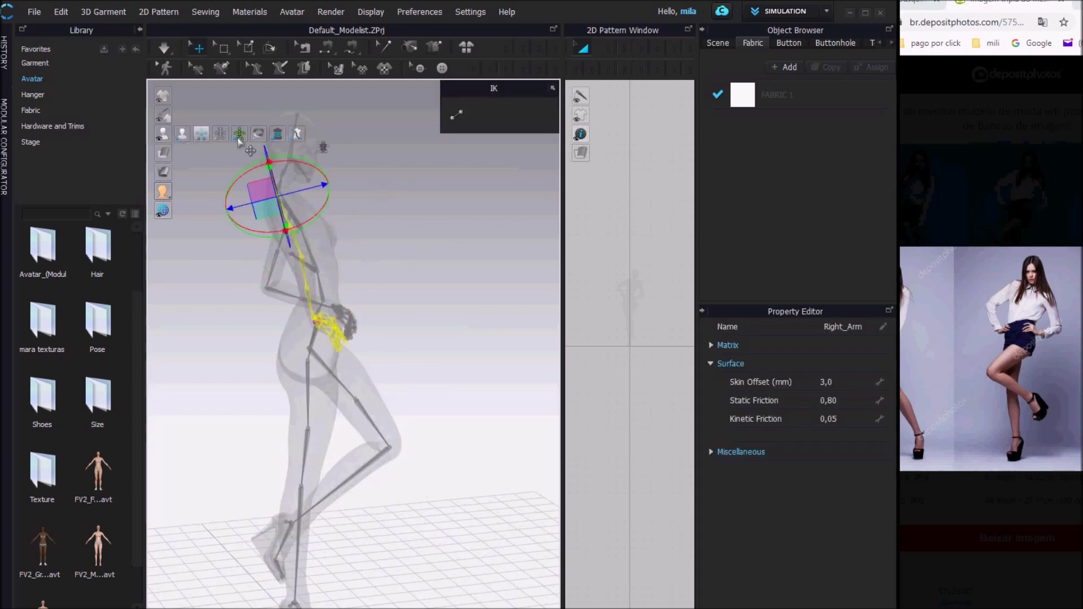
pyautogui.click(238, 135)
pyautogui.moveTo(408, 268); pyautogui.dragTo(322, 246, button='right')
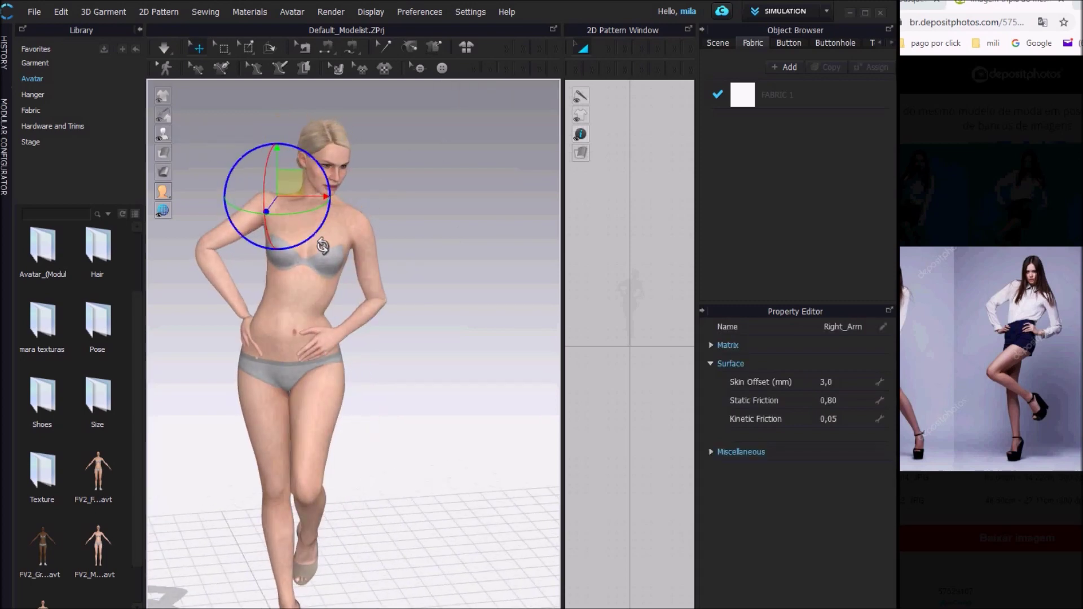
pyautogui.moveTo(312, 253); pyautogui.dragTo(313, 250)
pyautogui.scroll(-2, 462, 252)
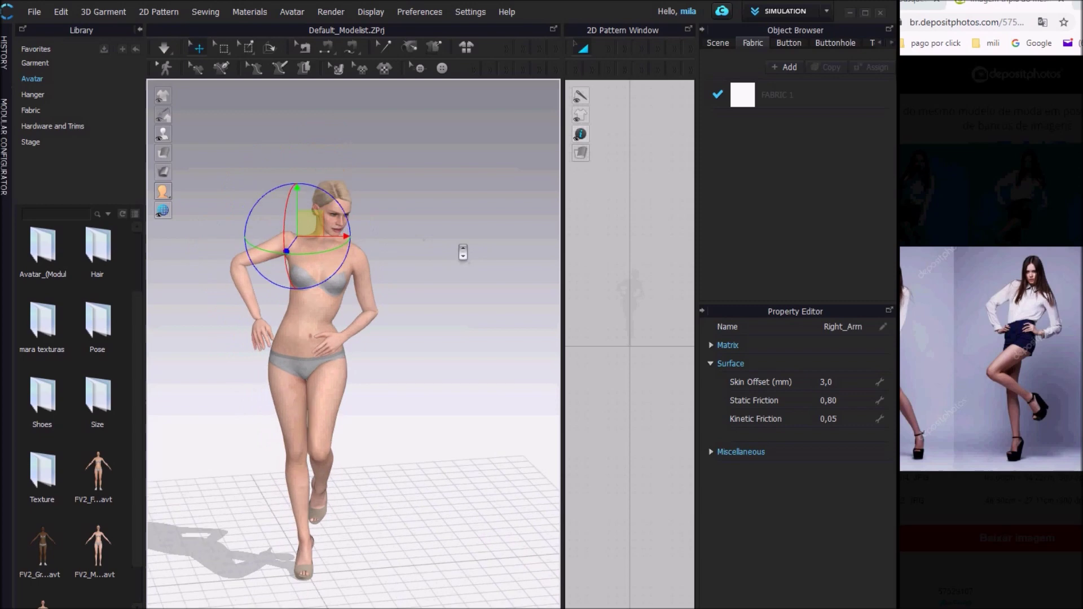
# Reselect the Right_Arm joint in a side view and adjust the upper arm's rotation from the shoulder
pyautogui.moveTo(356, 279); pyautogui.dragTo(499, 316, button='right')
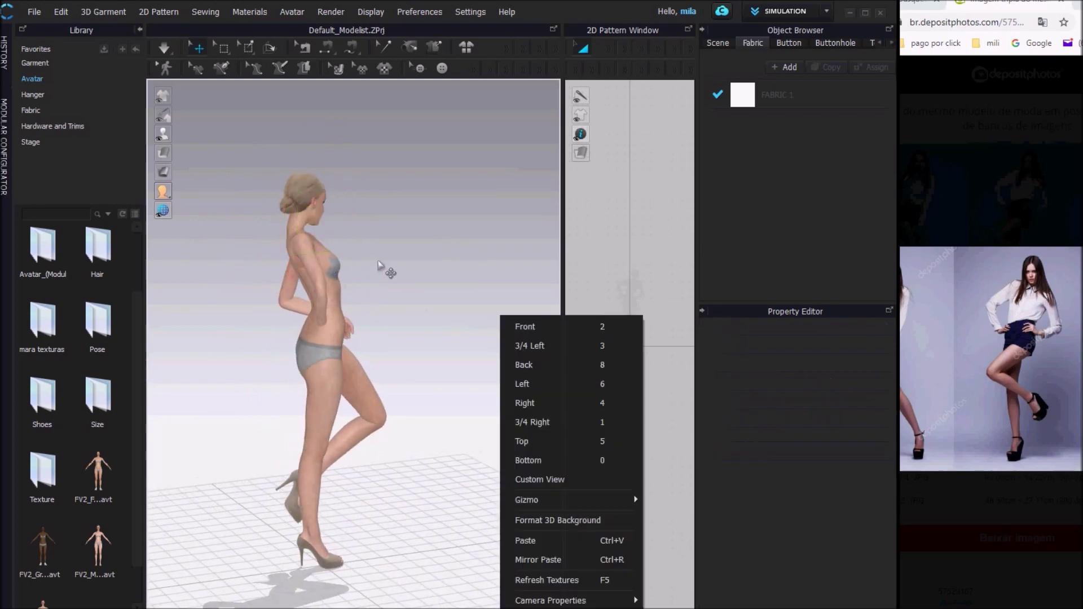
pyautogui.click(378, 263)
pyautogui.scroll(3, 338, 308)
pyautogui.hotkey('shift', 'x')
pyautogui.click(309, 164)
pyautogui.hotkey('shift', 'x')
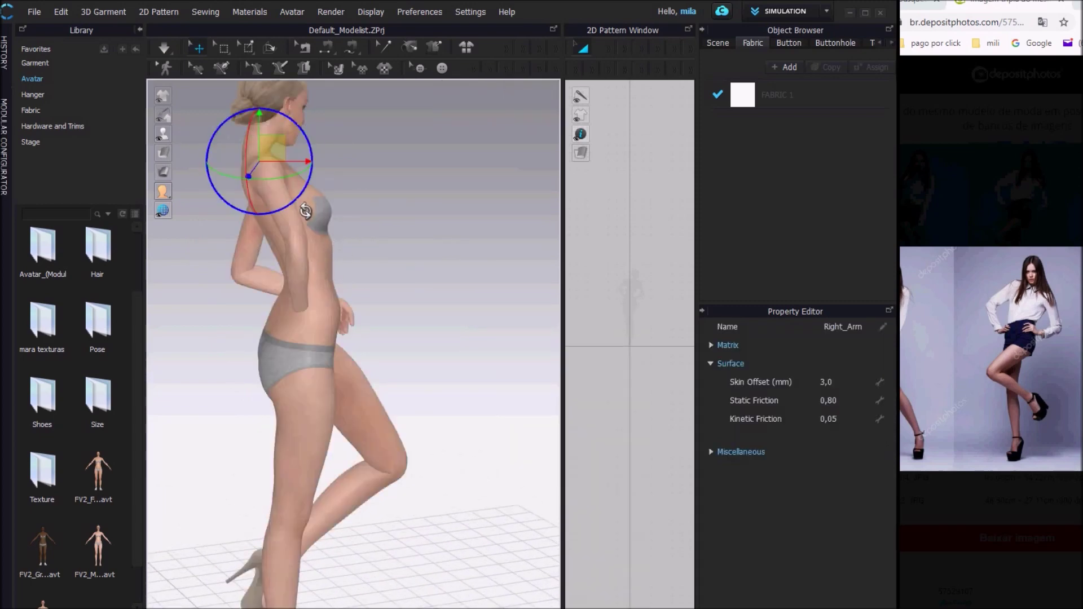
pyautogui.moveTo(304, 219); pyautogui.dragTo(253, 292, button='right')
pyautogui.click(298, 213)
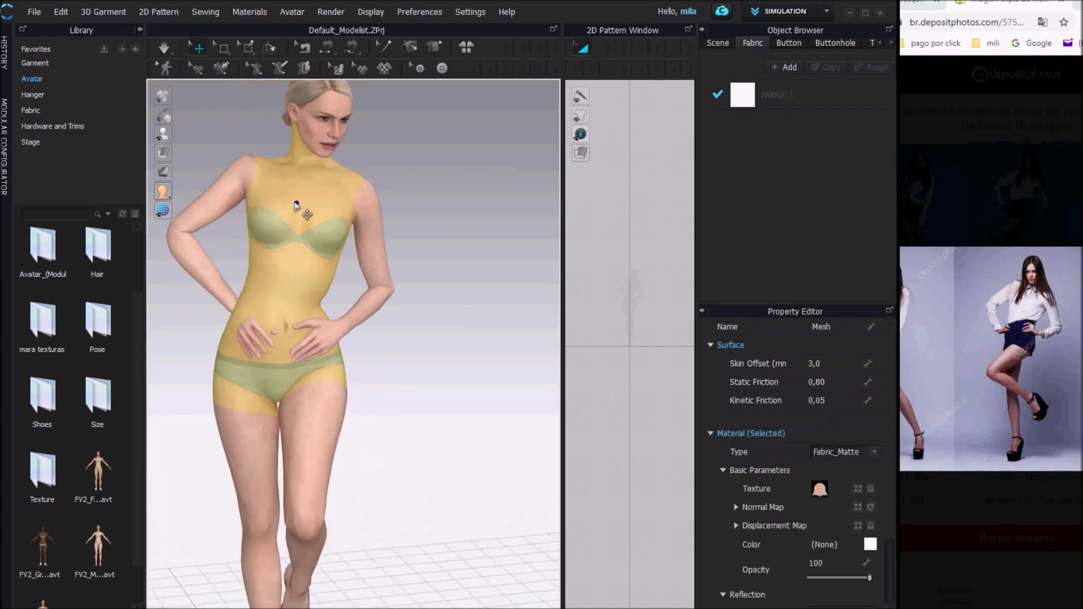
# Select the Right_Arm joint in the front view and raise the right elbow further out to the side
pyautogui.moveTo(163, 134)
pyautogui.click(219, 134)
pyautogui.click(259, 161)
pyautogui.click(220, 134)
pyautogui.moveTo(296, 199); pyautogui.dragTo(288, 221)
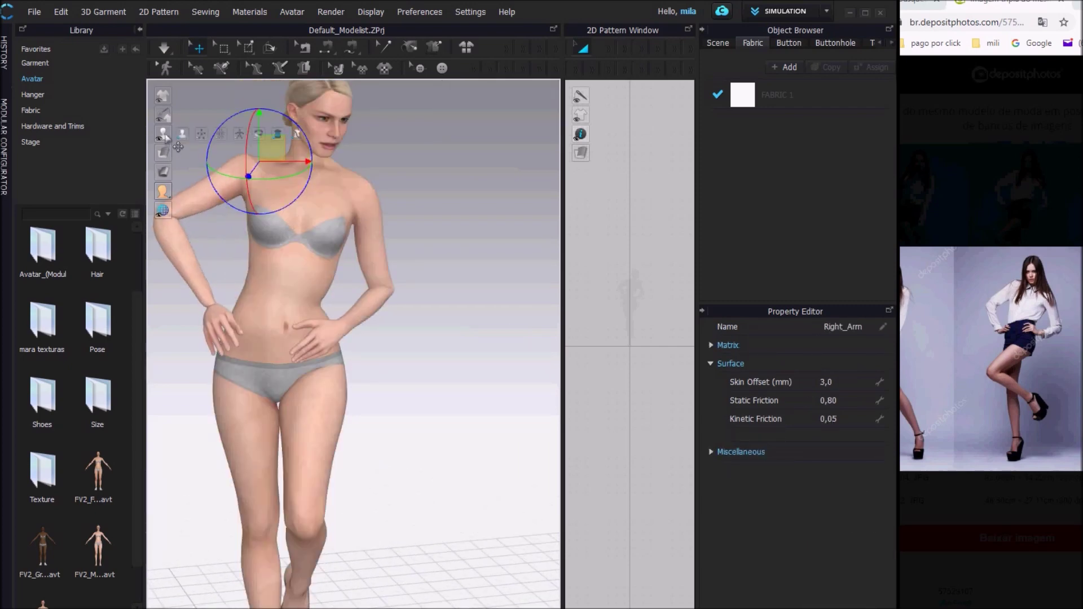
# Select the Right_ForeArm joint and rotate the forearm inward to rest the right hand on the waist
pyautogui.hotkey('shift', 'x')
pyautogui.click(192, 200)
pyautogui.hotkey('shift', 'x')
pyautogui.moveTo(214, 264); pyautogui.dragTo(224, 253)
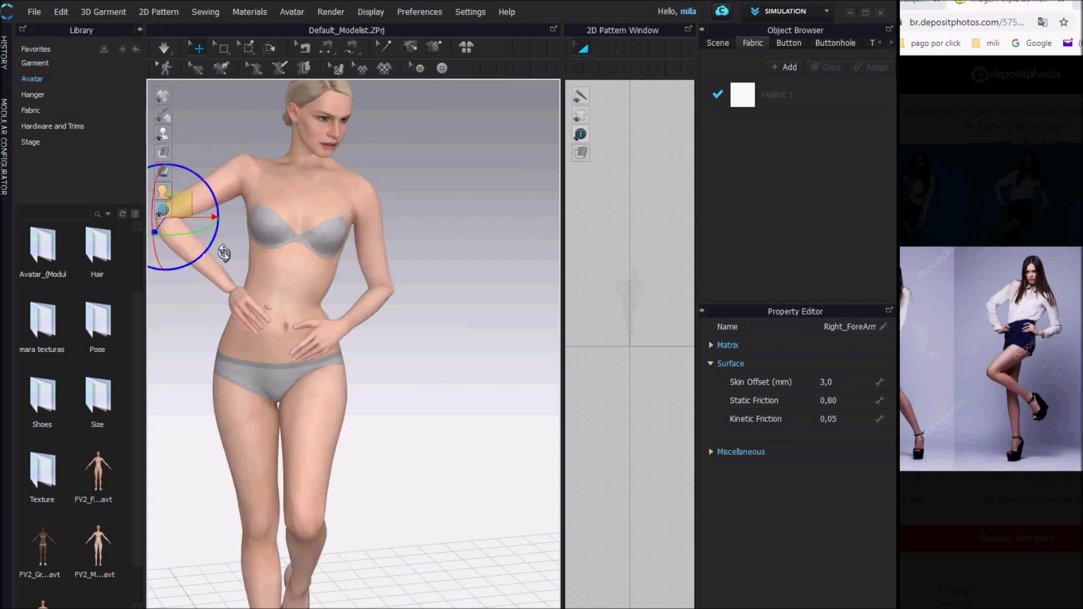
pyautogui.moveTo(217, 295); pyautogui.dragTo(340, 330, button='right')
# Select the Right_Hand joint in a close view and rotate the wrist to lay the hand along the waist
pyautogui.moveTo(168, 134)
pyautogui.click(219, 135)
pyautogui.click(237, 287)
pyautogui.scroll(4, 204, 293)
pyautogui.click(278, 301)
pyautogui.click(278, 300)
pyautogui.hotkey('shift', 'x')
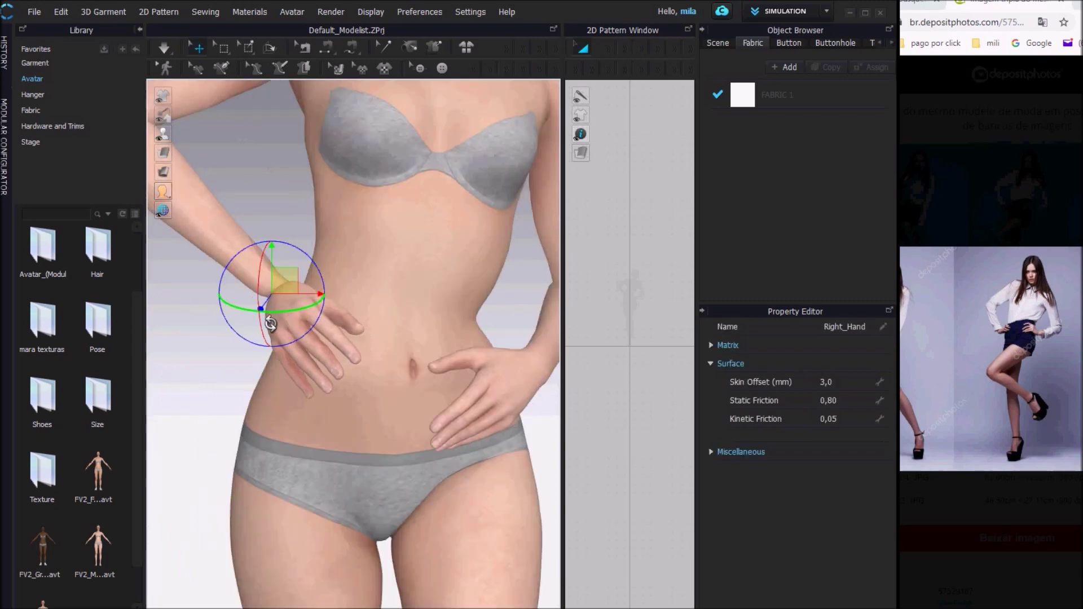
pyautogui.scroll(-8, 269, 323)
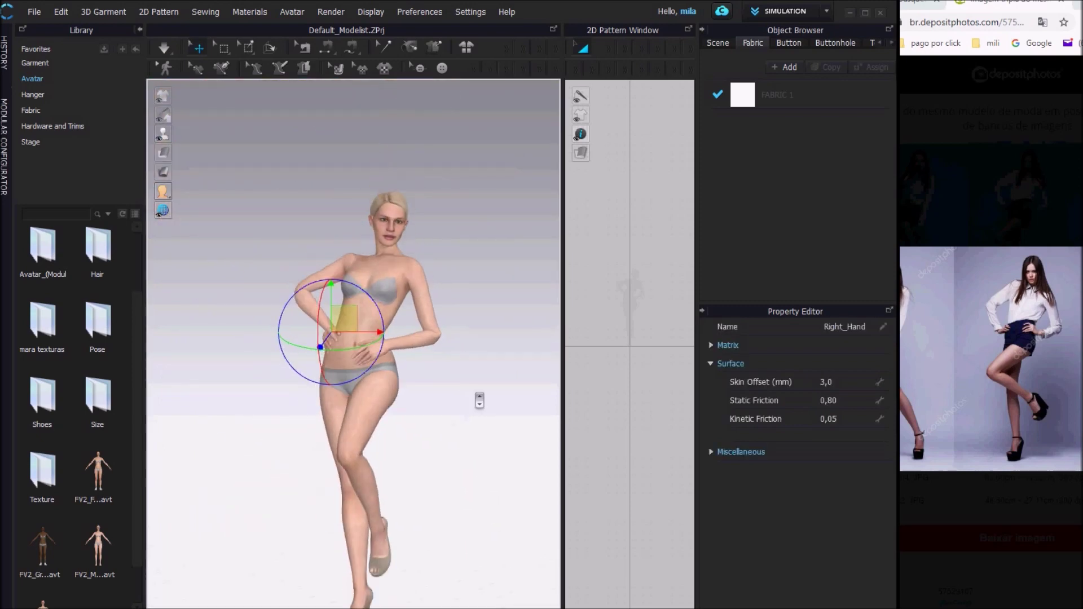
# Examine the avatar's full pose from the side and a three-quarter view to compare it with the reference photo
pyautogui.scroll(4, 438, 367)
pyautogui.moveTo(430, 388); pyautogui.dragTo(282, 411, button='right')
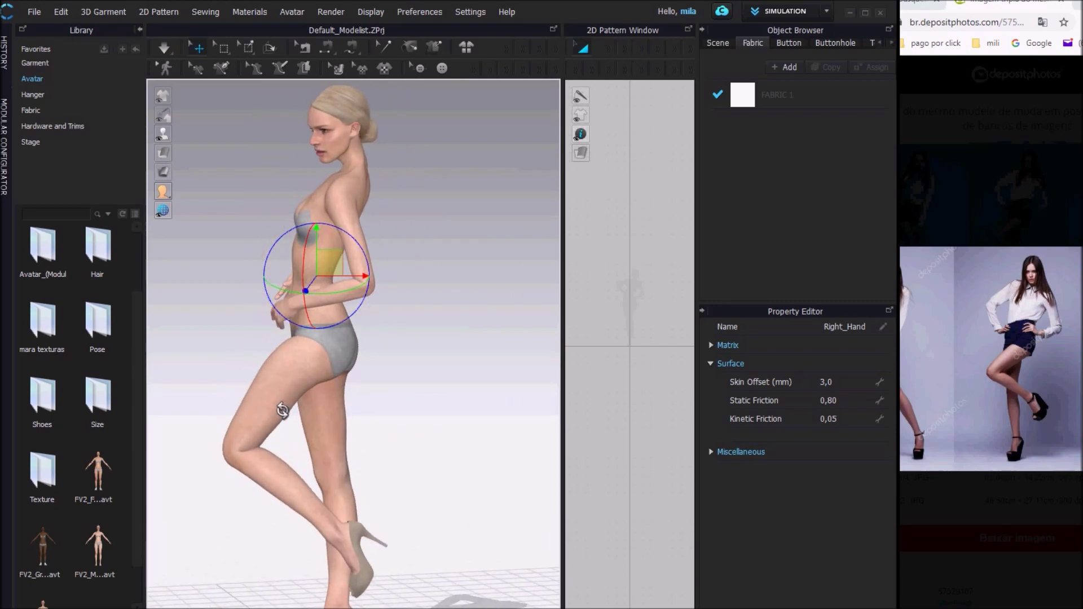
pyautogui.click(258, 134)
pyautogui.click(248, 465)
pyautogui.click(164, 133)
pyautogui.scroll(2, 400, 410)
pyautogui.scroll(-2, 400, 410)
pyautogui.moveTo(262, 330); pyautogui.dragTo(307, 321, button='right')
pyautogui.click(256, 164)
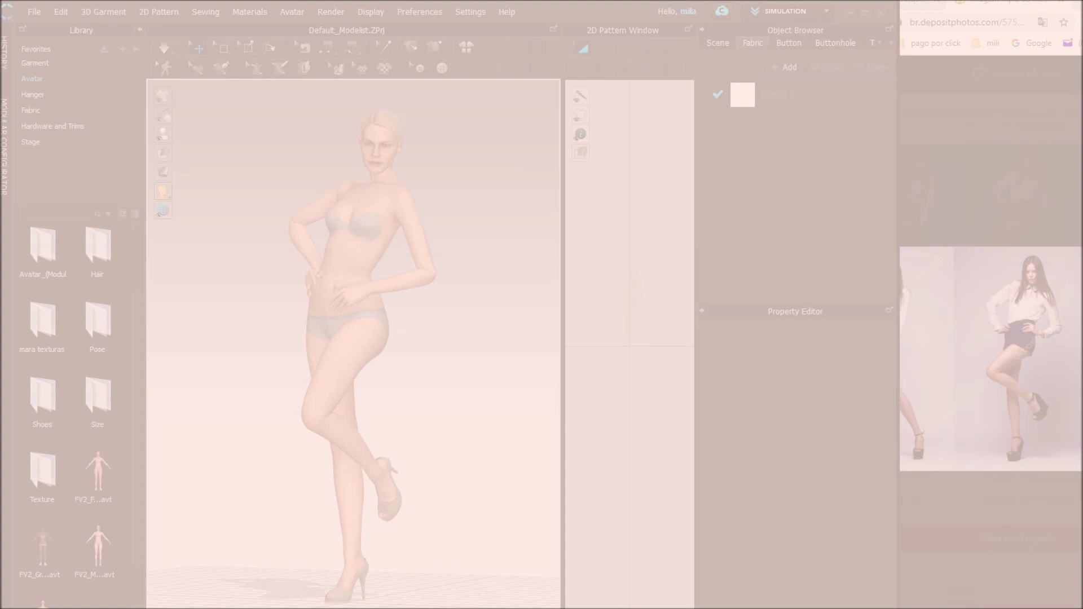